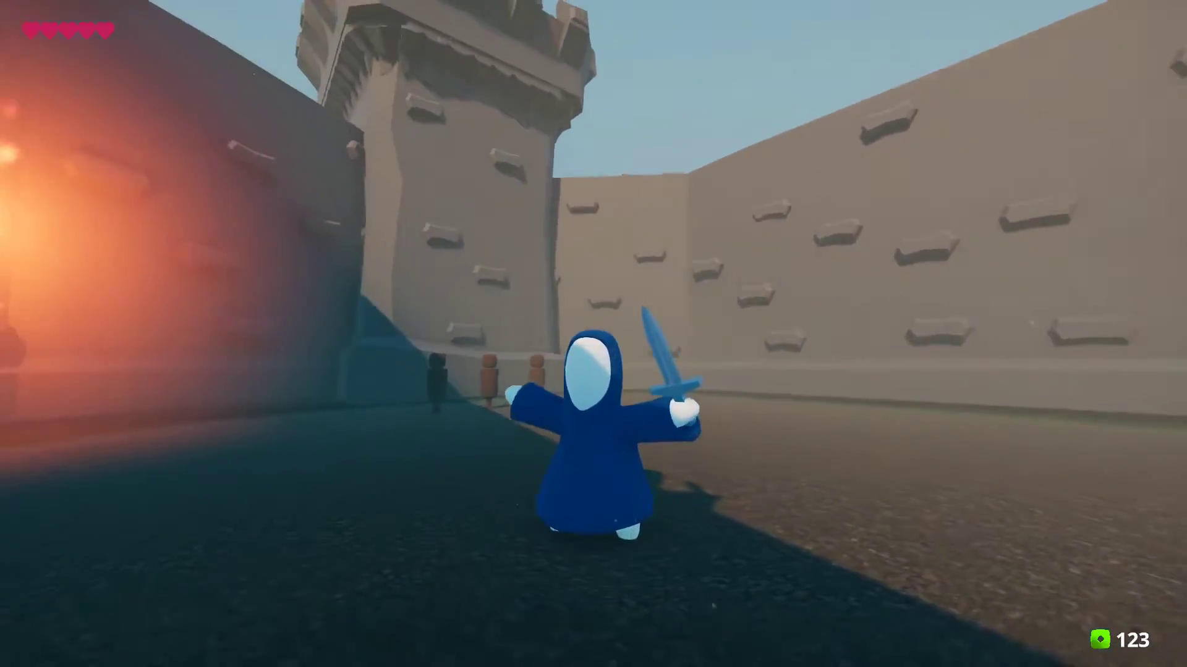
- Play the demo, walking the hooded character to the pots and smashing them for gems
key(a)
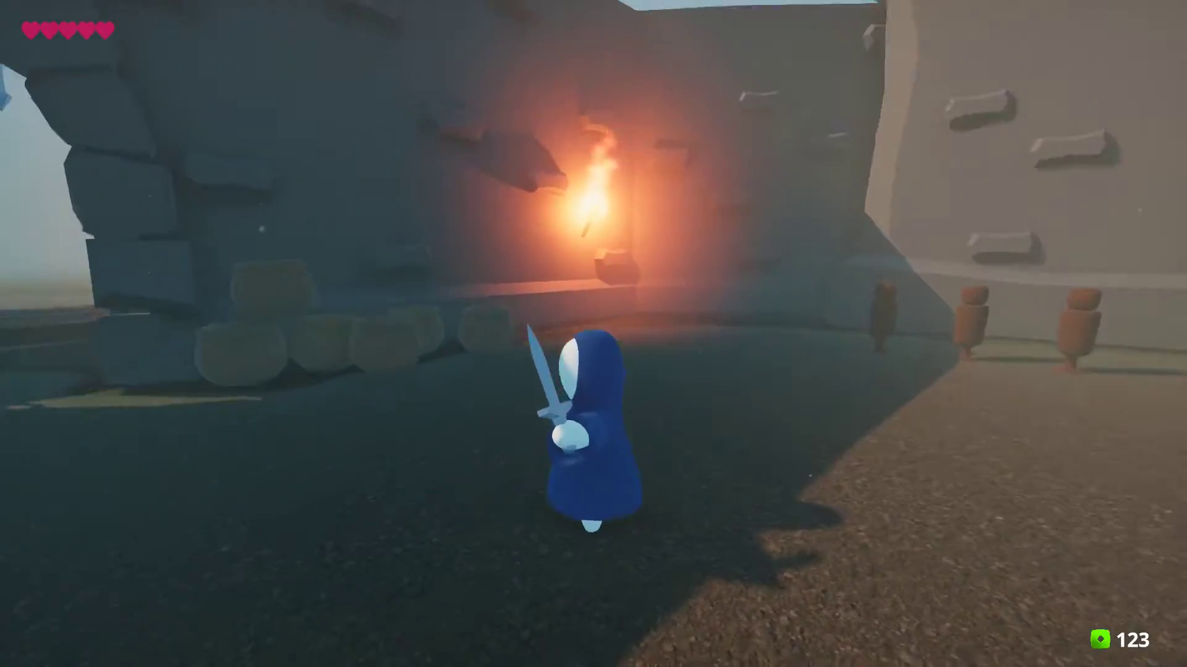
key(w)
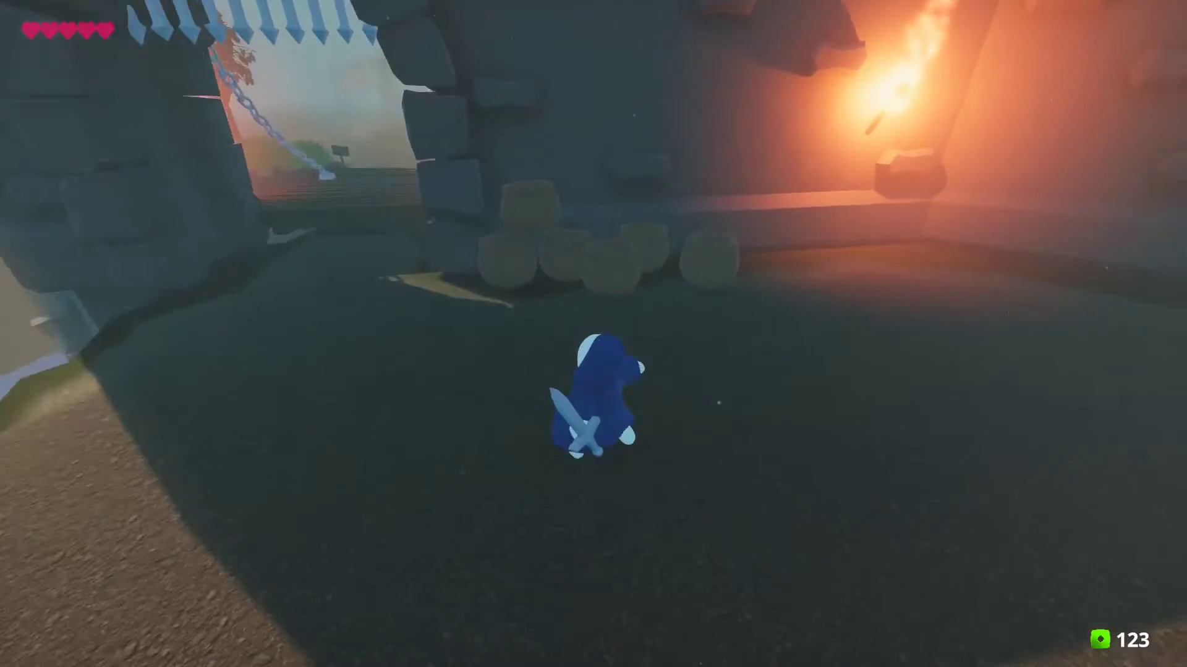
key(w)
key(space)
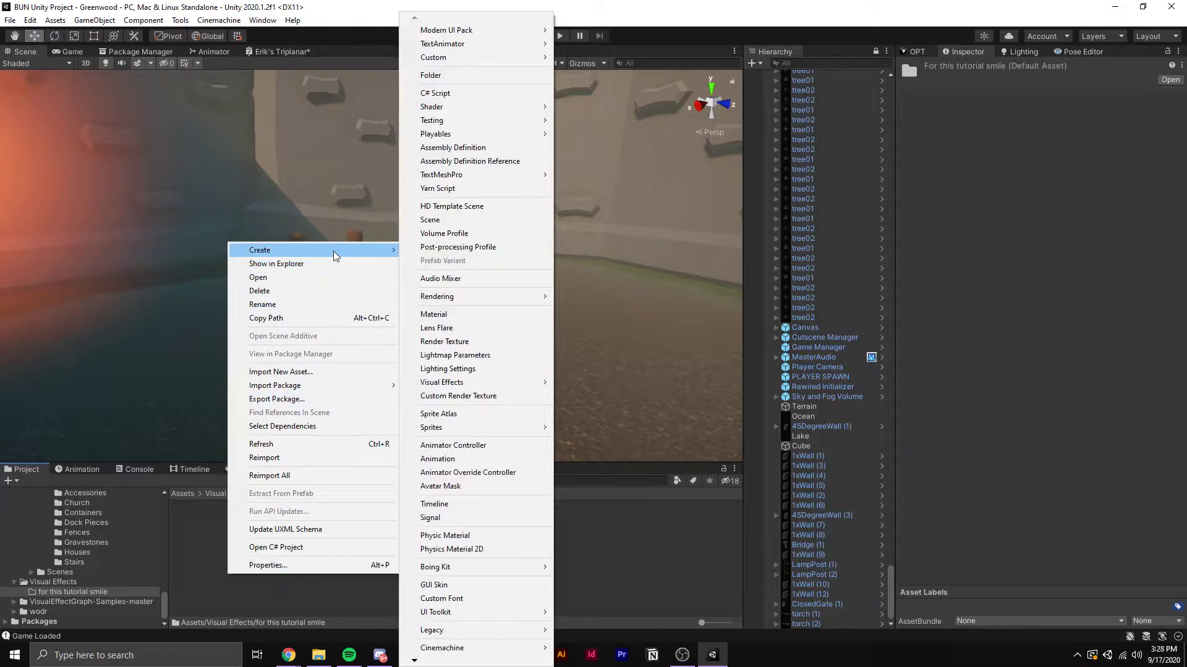
- Create a Visual Effect Graph asset named 'smoke poof' in the 'for this tutorial smile' folder
click(226, 567)
right_click(226, 567)
mouse_move(345, 232)
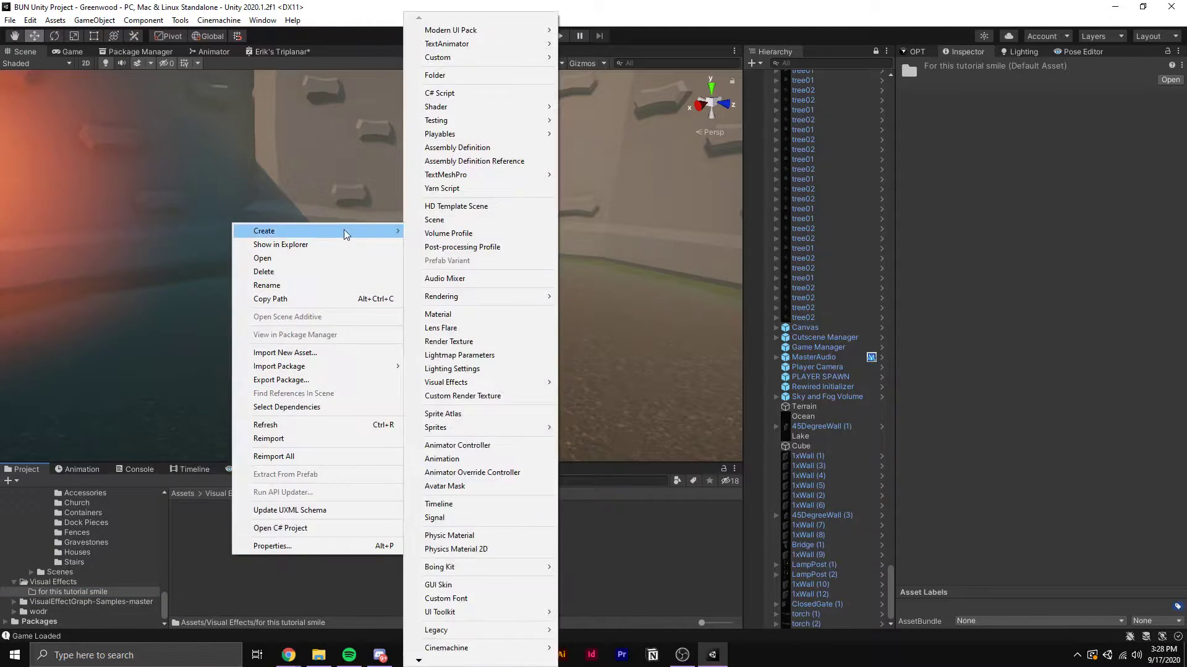
mouse_move(468, 383)
click(599, 383)
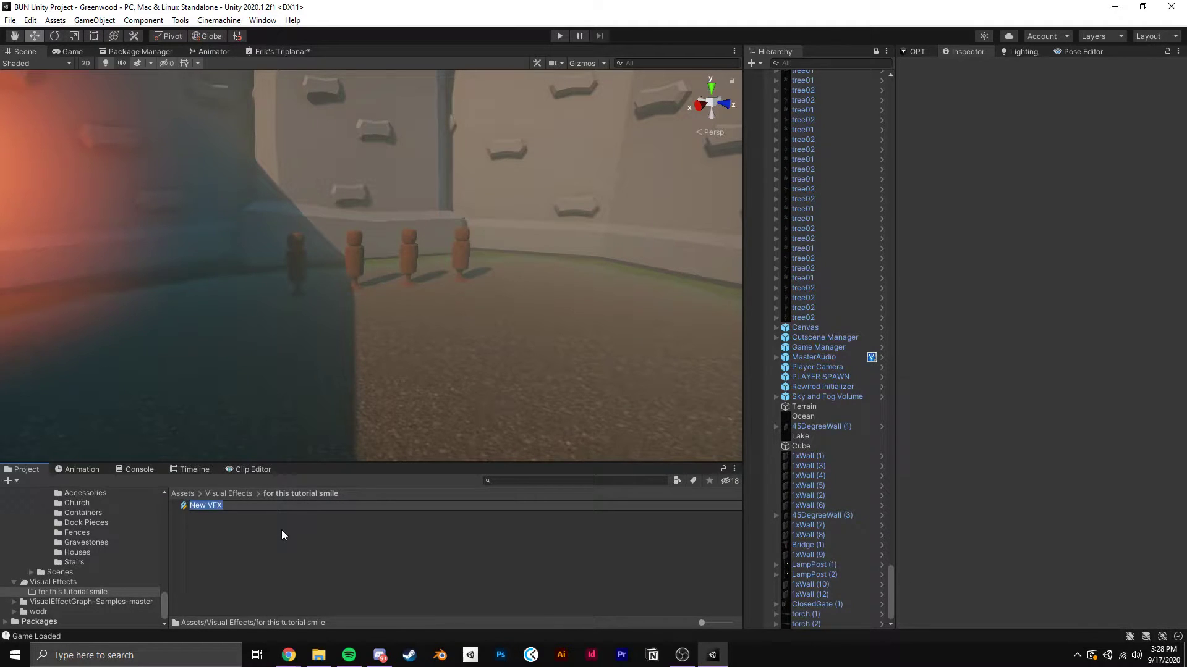
text(smoke poof)
key(Return)
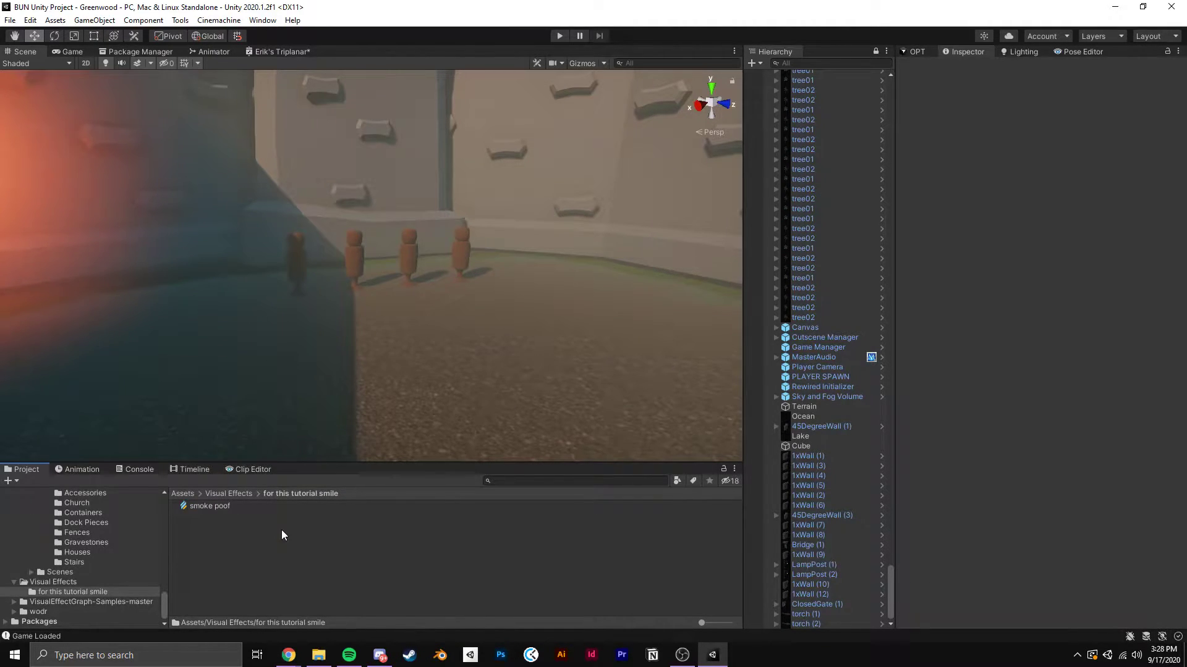
- Open smoke poof, add an Empty Particle System from the System templates and centre it
double_click(217, 506)
key(space)
click(394, 383)
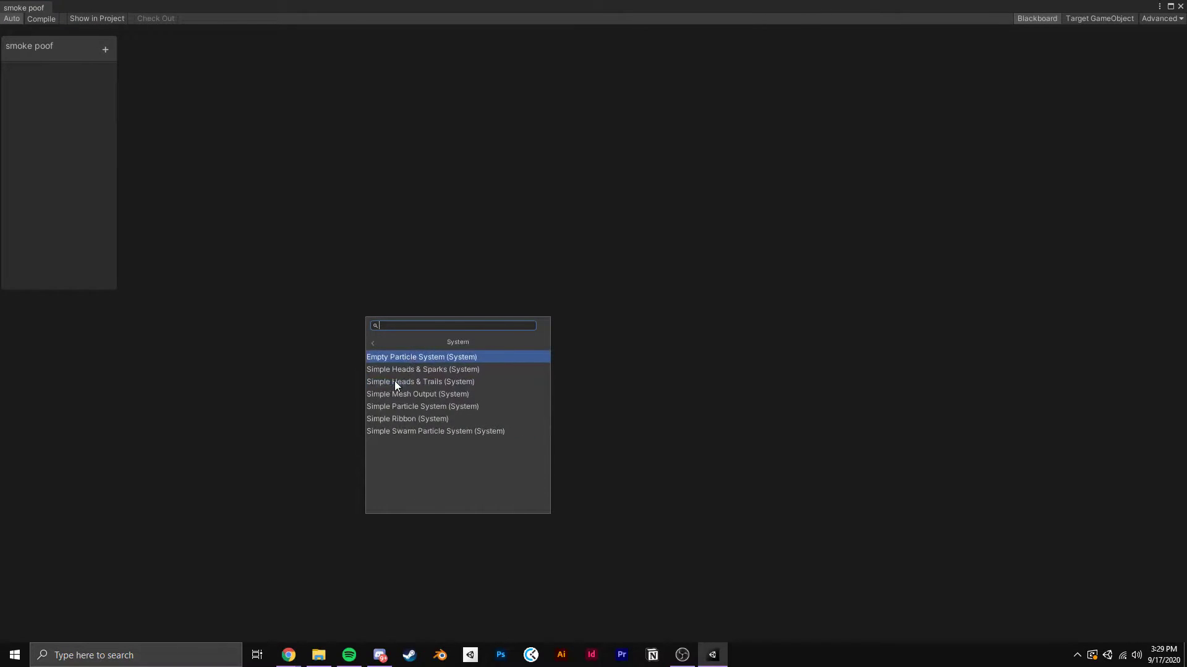
click(403, 357)
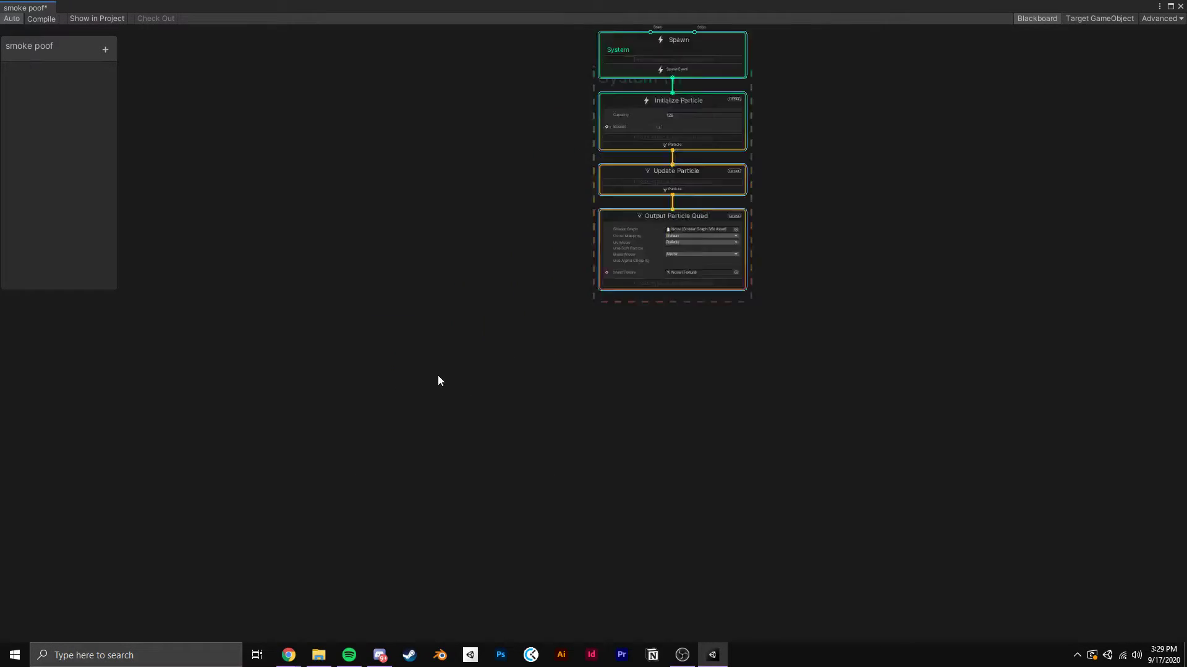
scroll(461, 261, up, 2)
middle_drag(461, 261, 350, 455)
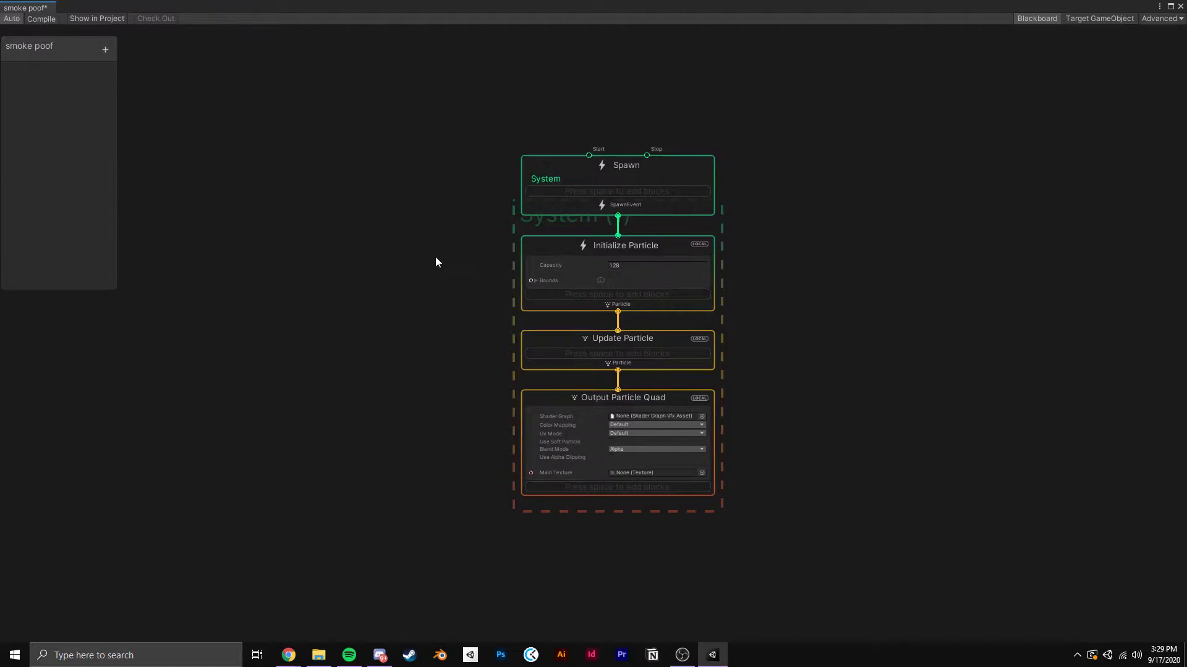
scroll(371, 344, up, 3)
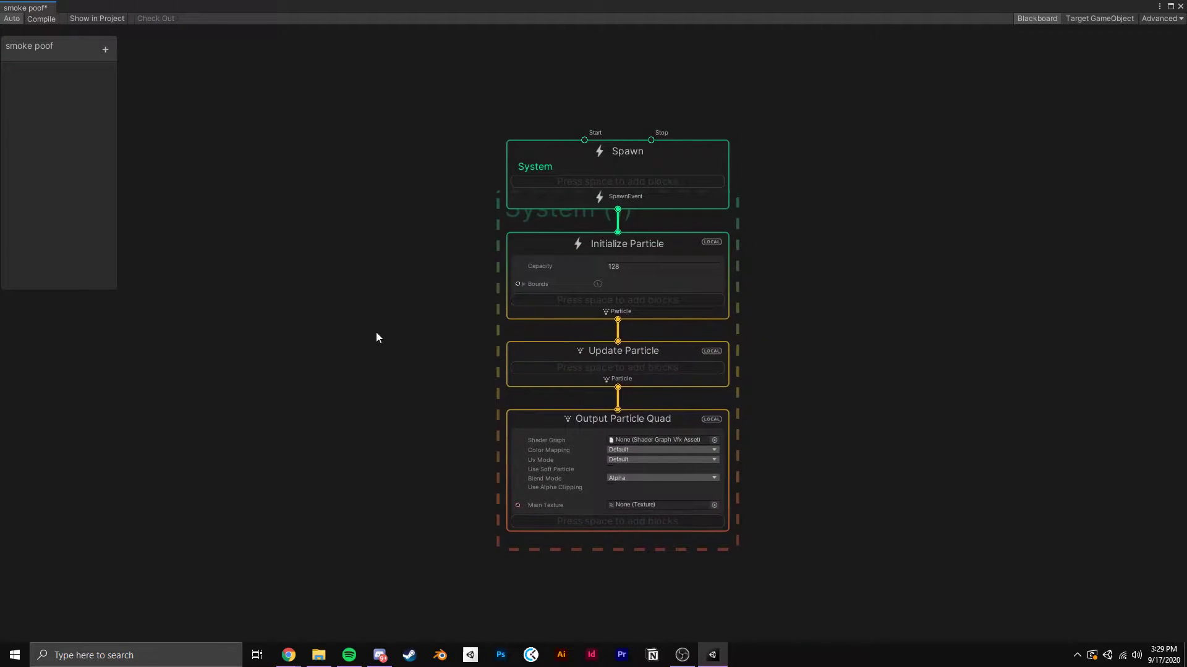
drag(533, 425, 526, 441)
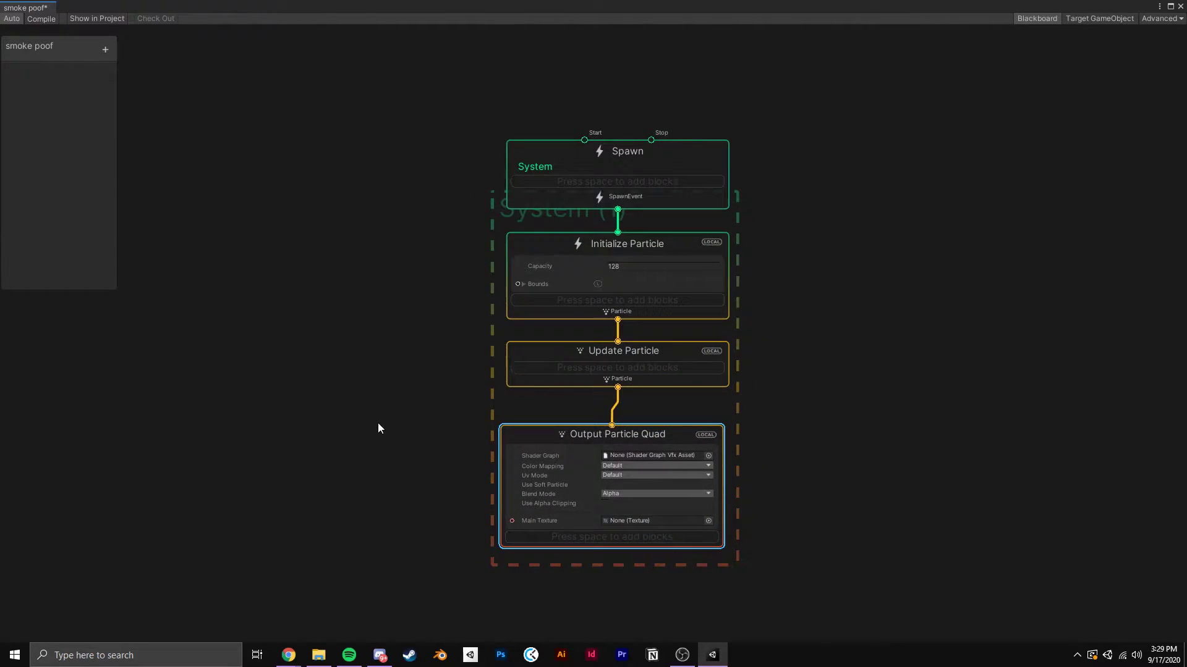
- Replace Output Particle Quad with an Output Particle Lit Mesh using the Sphere mesh
key(Delete)
key(space)
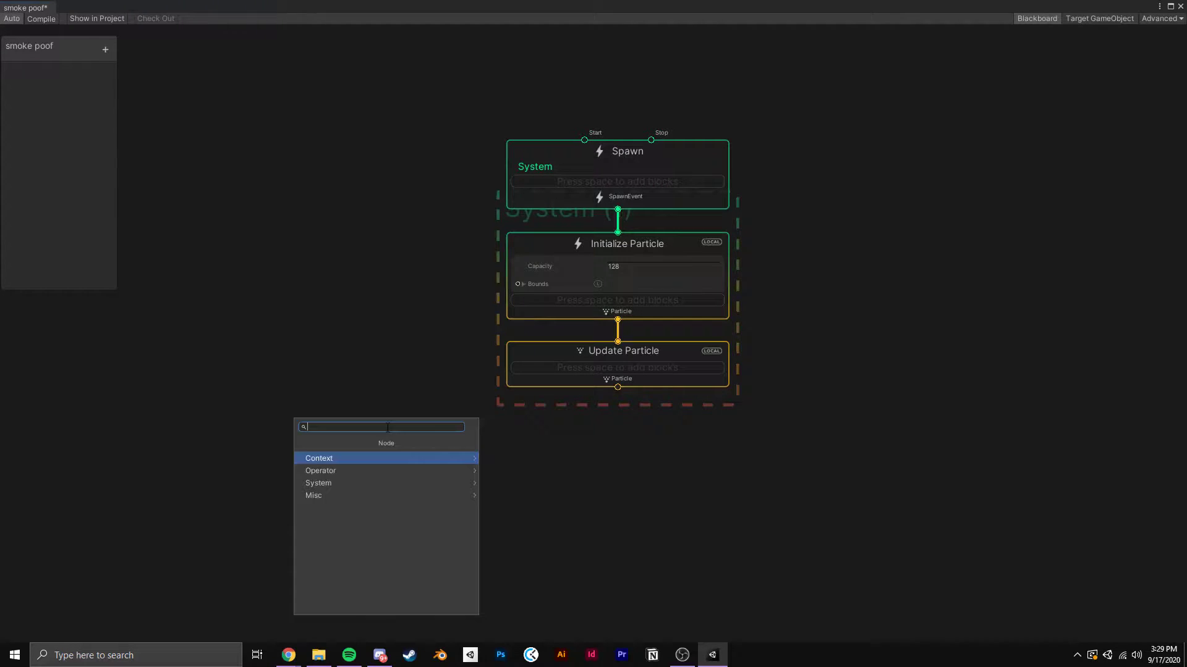
text(output particle l)
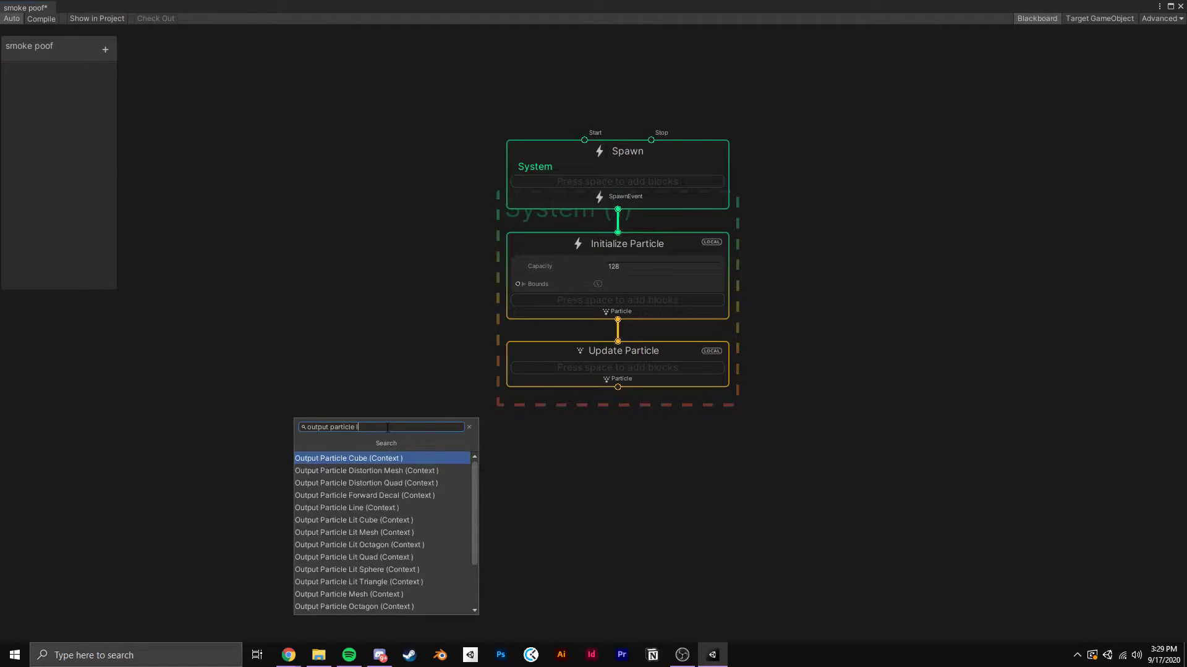
text(it mes)
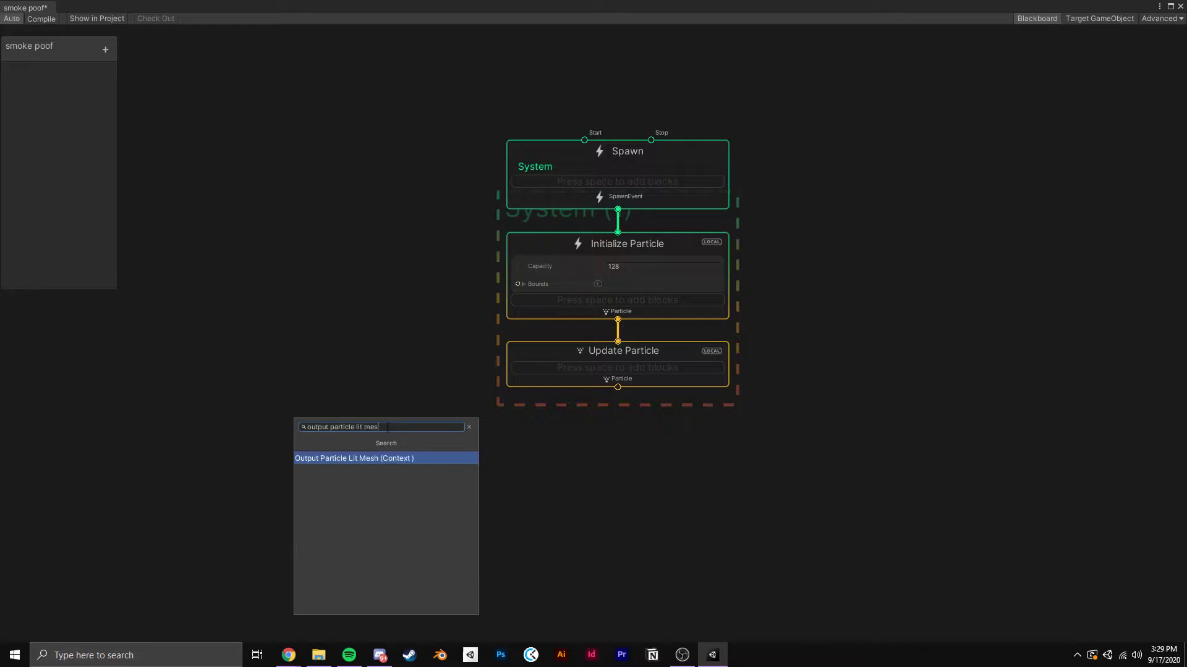
key(Return)
click(597, 538)
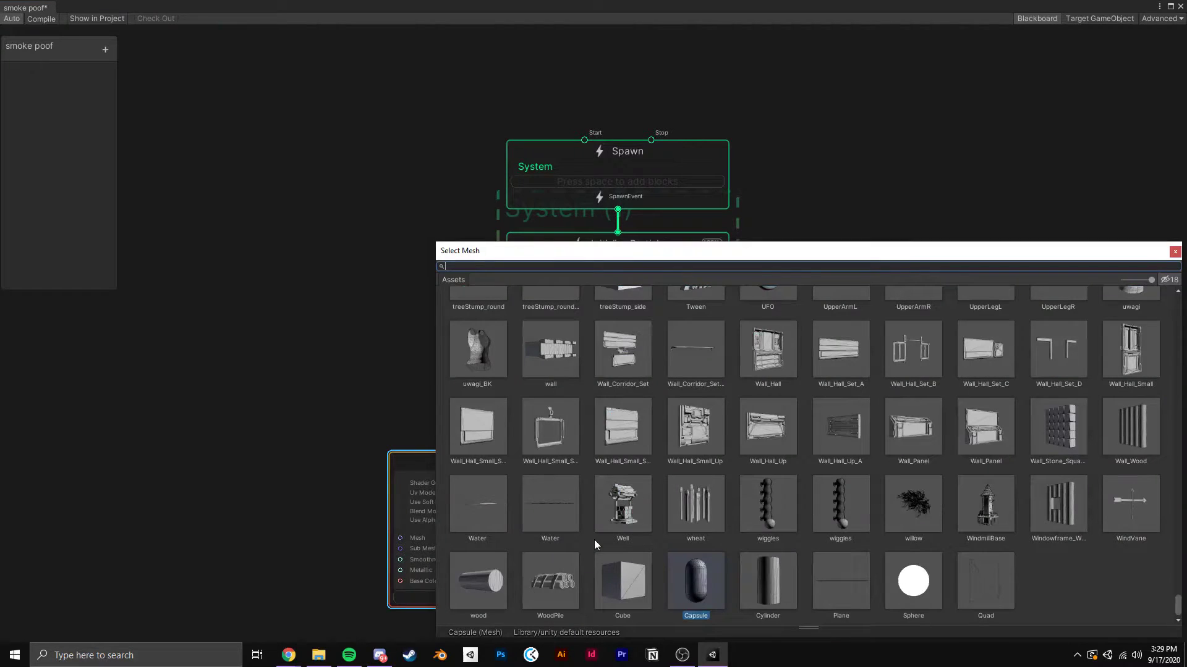
text(sphere)
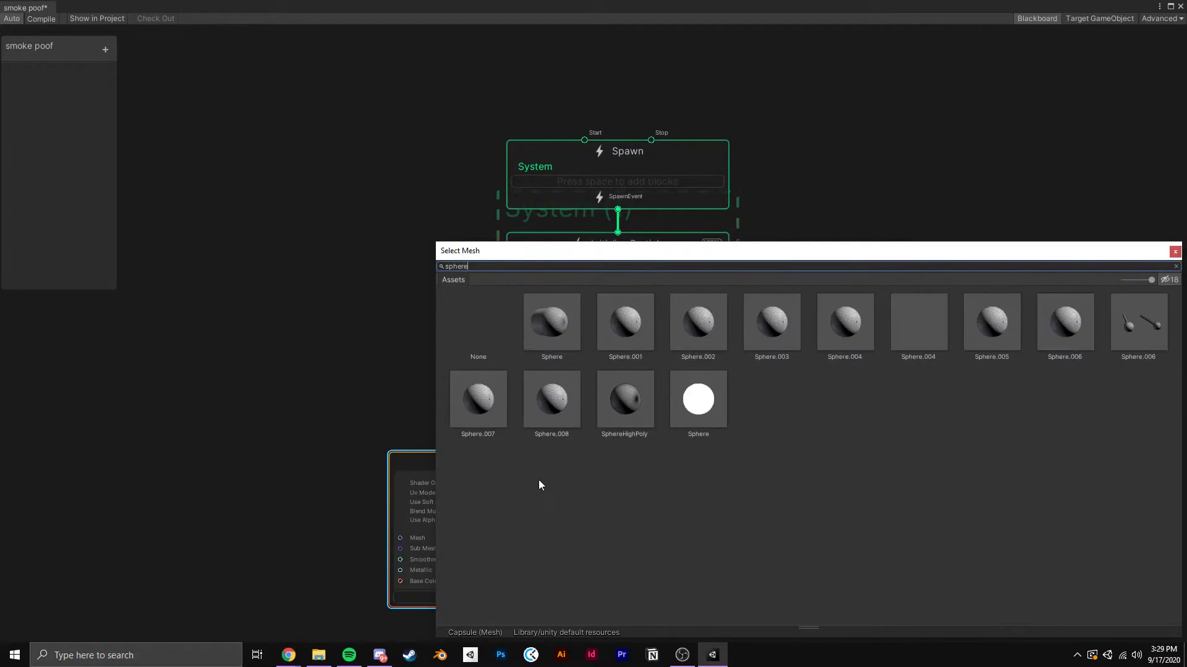
click(706, 411)
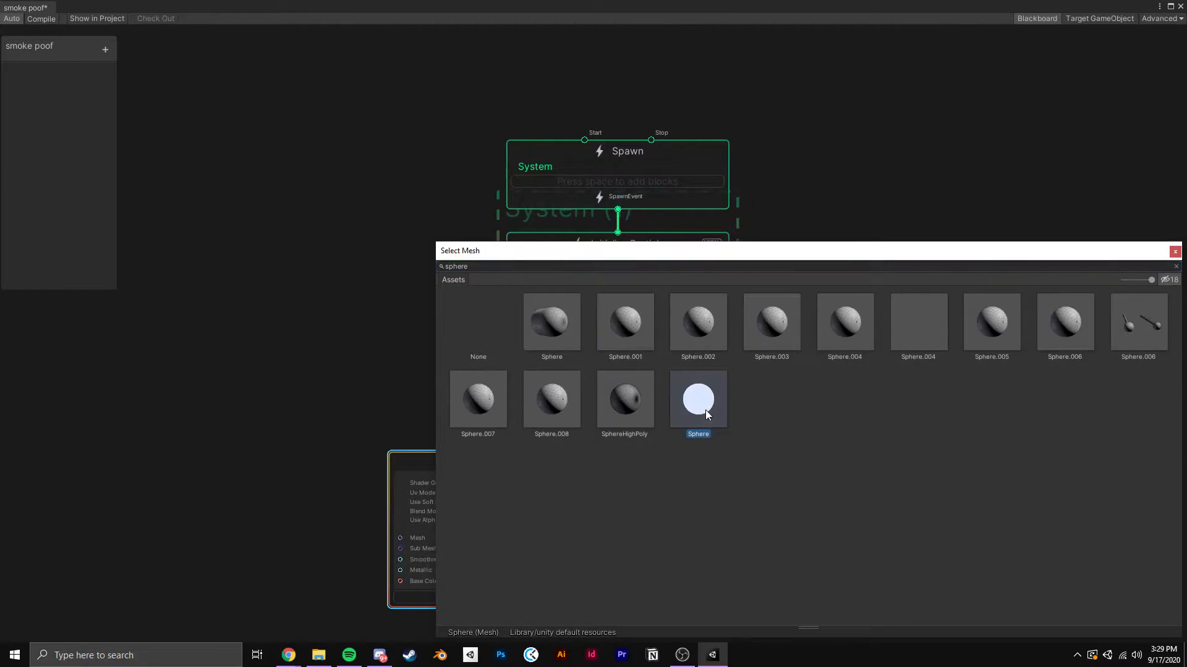
double_click(705, 409)
- Place the Lit Mesh output under Update Particle and connect them
drag(447, 459, 546, 459)
drag(618, 388, 599, 453)
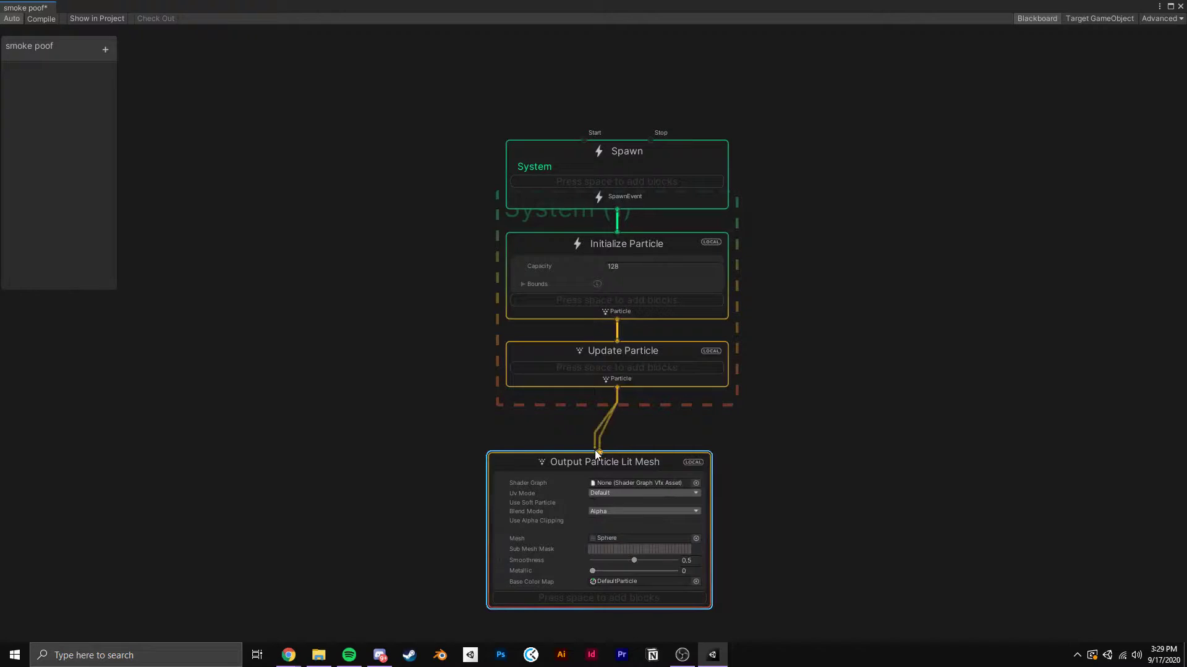
middle_drag(411, 436, 383, 384)
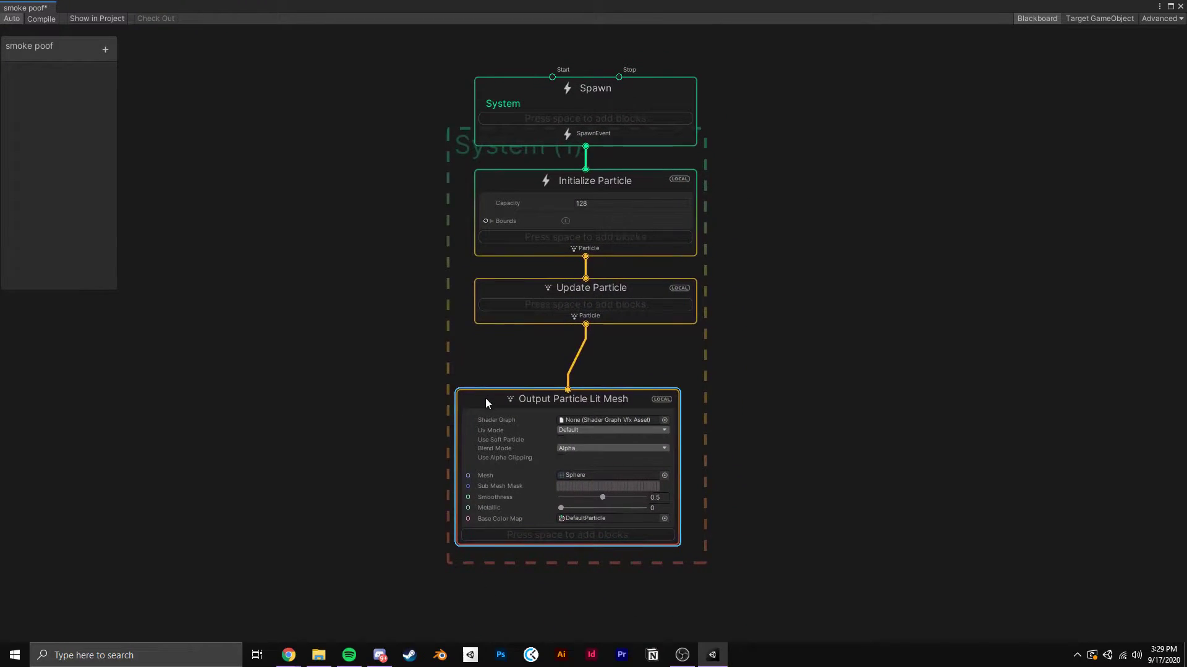
drag(486, 404, 503, 406)
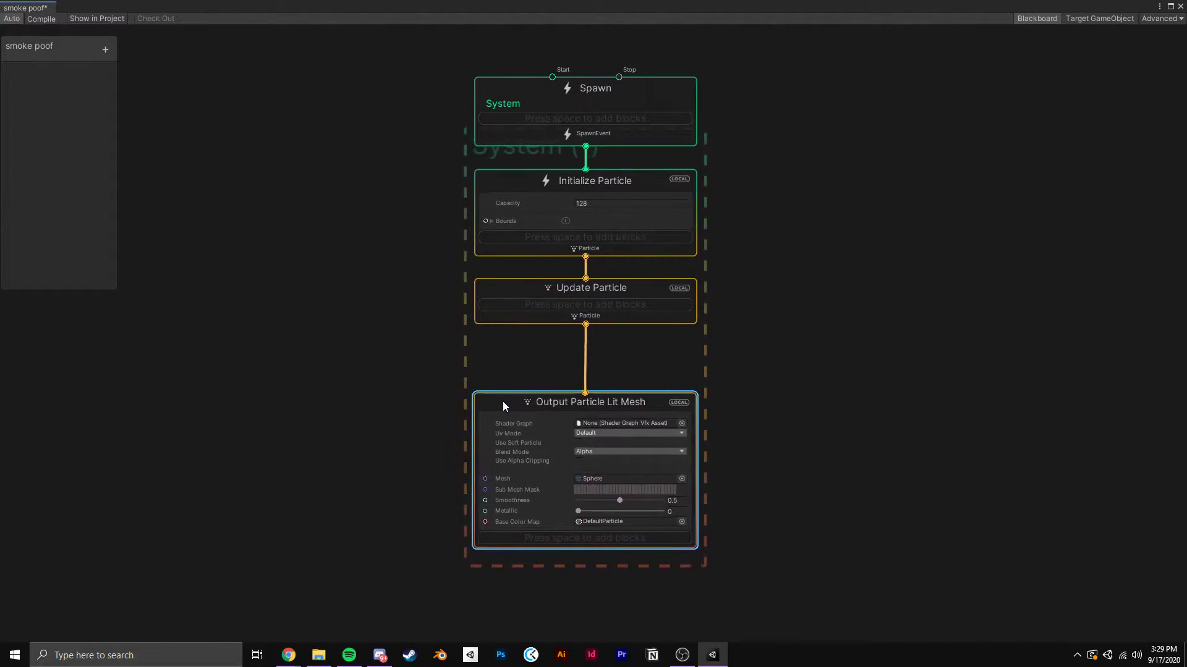
- Switch the particle system to world space
click(680, 402)
scroll(737, 287, down, 1)
middle_drag(739, 281, 733, 440)
scroll(538, 377, up, 4)
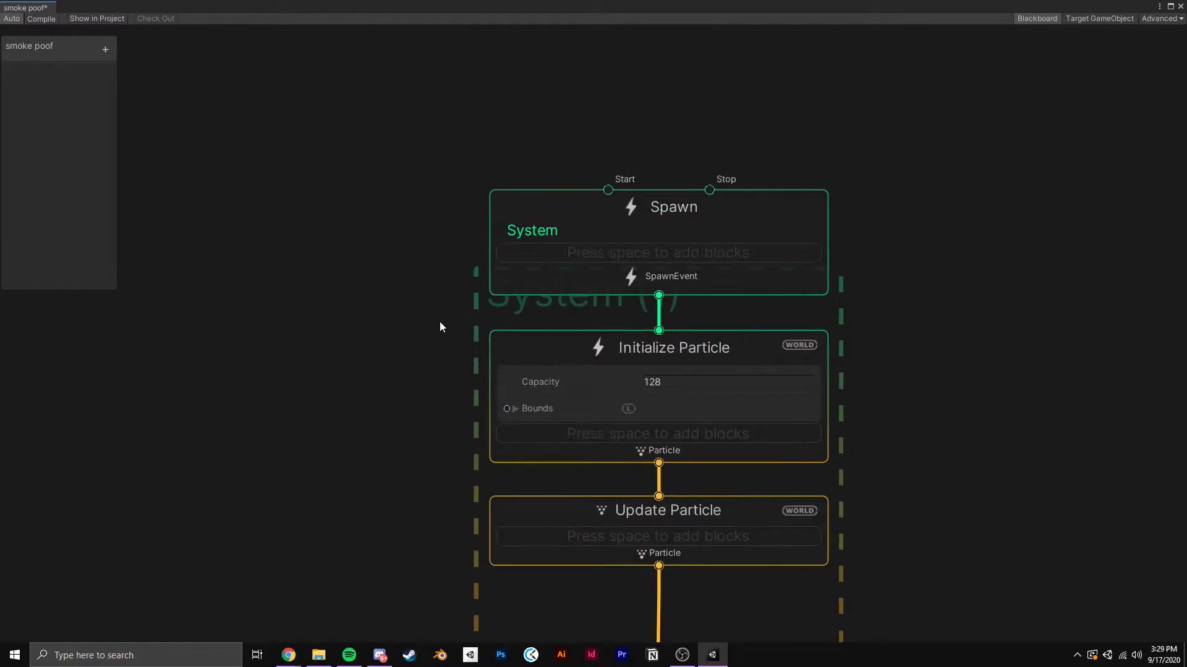
- Add a Single Burst block to Spawn with a Count of 32
click(518, 276)
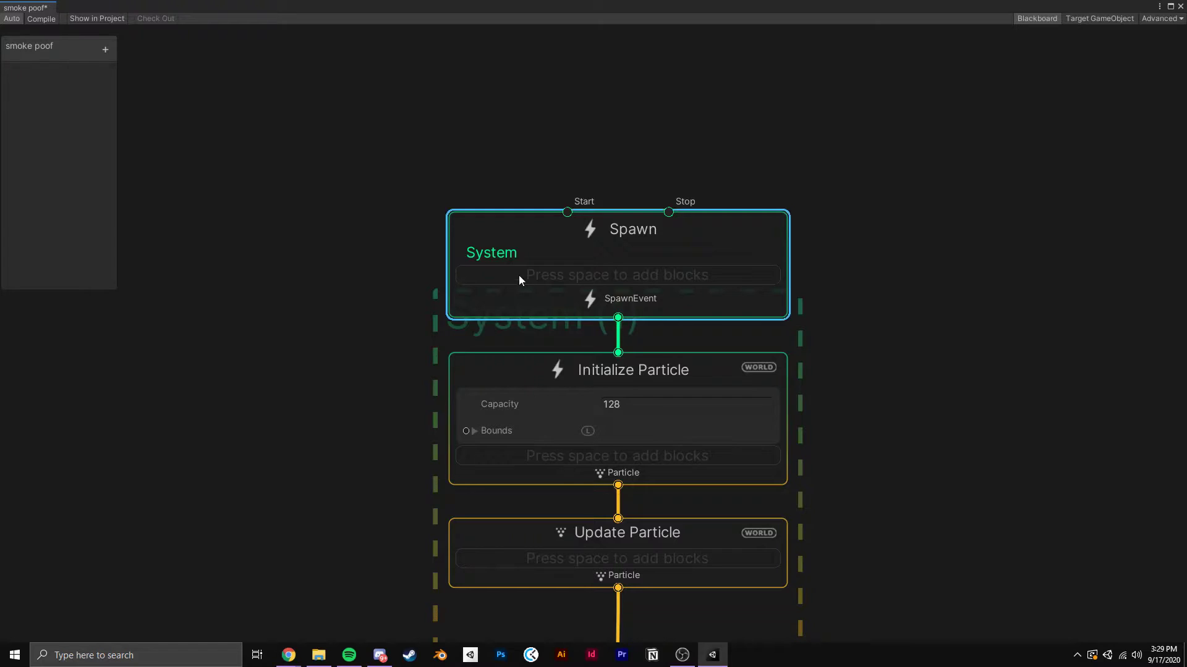
key(space)
text(single)
key(Return)
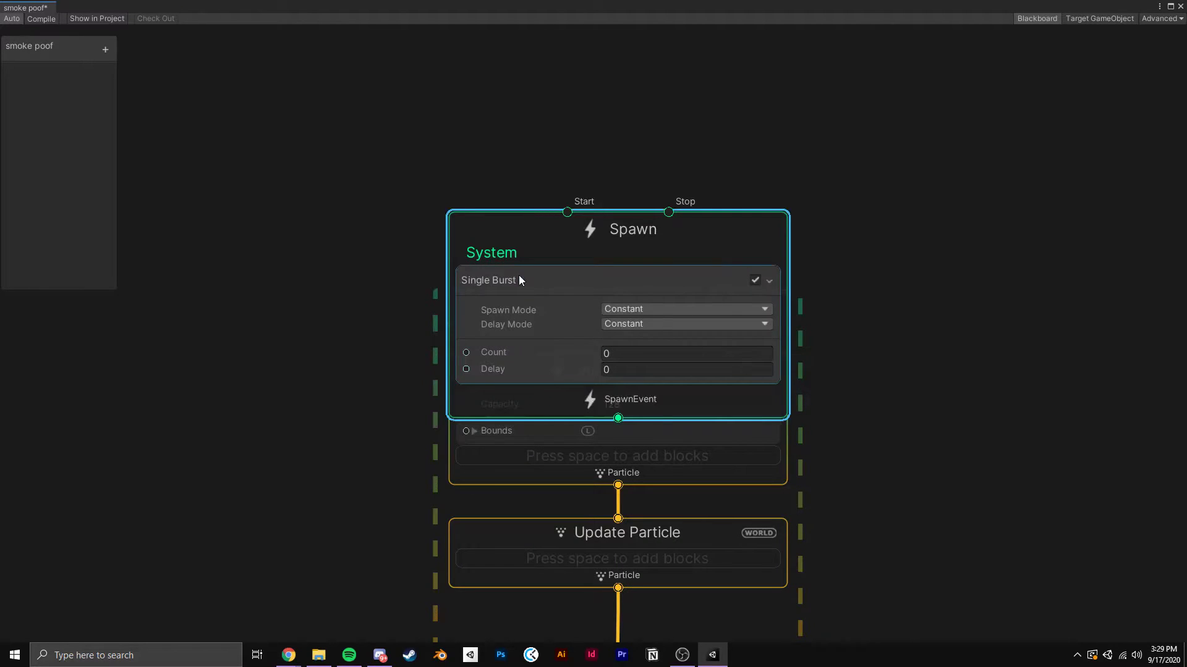
click(680, 353)
text(32)
- Move the Spawn and Initialize Particle contexts higher on the canvas
scroll(330, 403, down, 1)
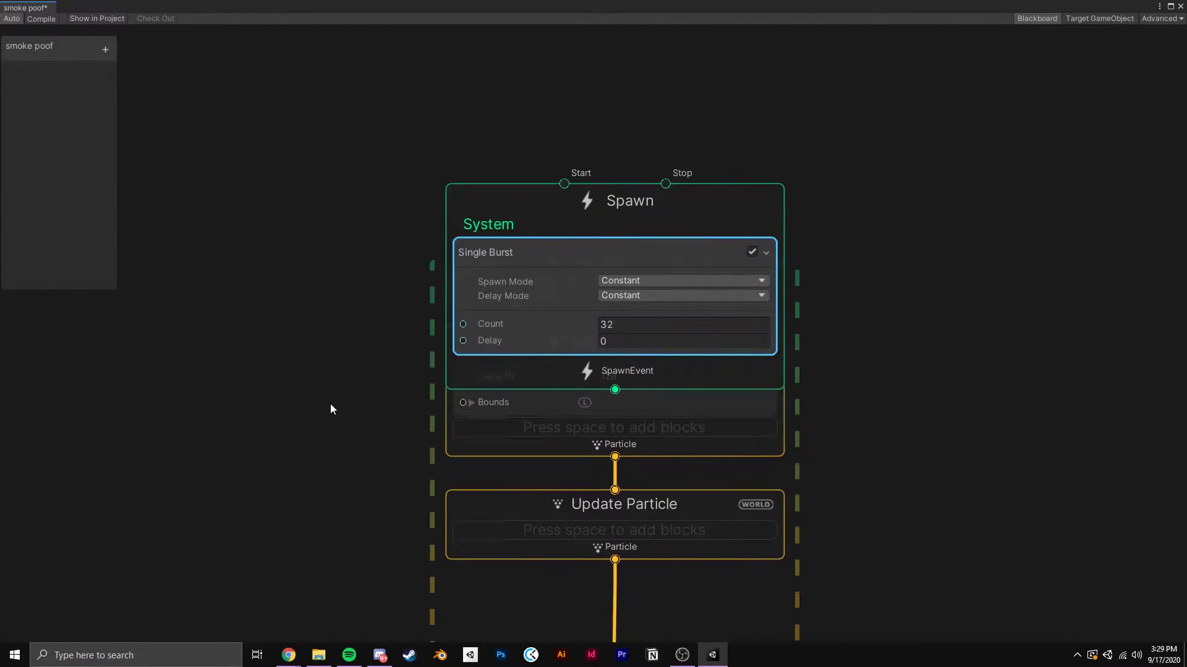
scroll(445, 395, down, 2)
drag(492, 265, 491, 132)
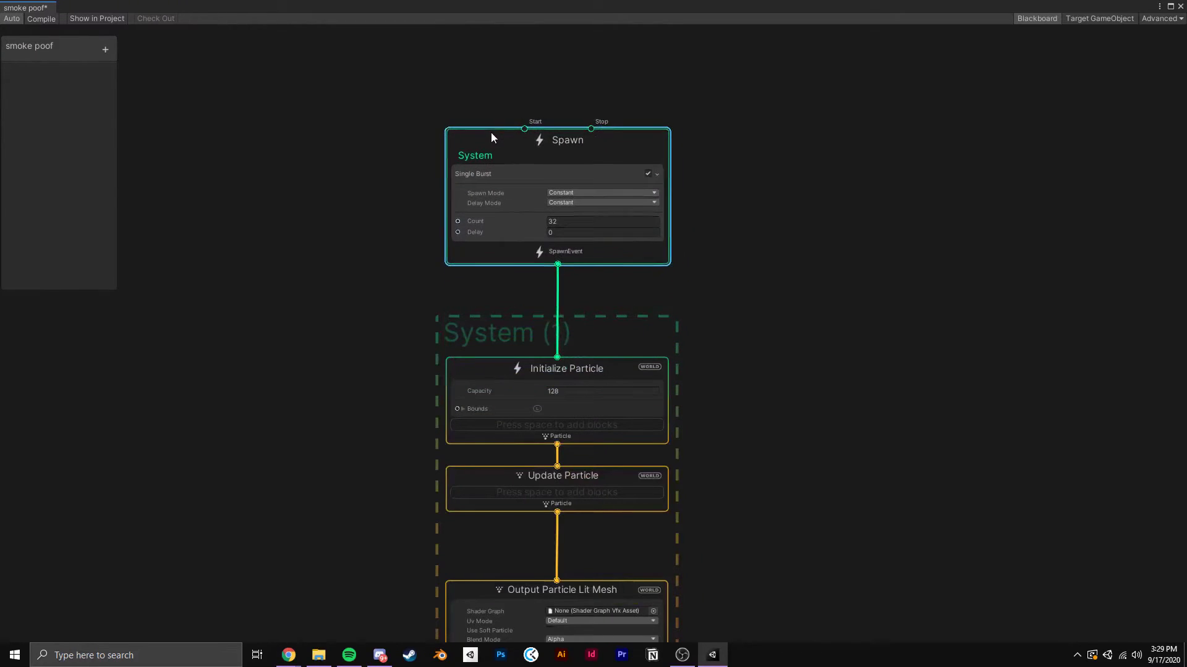
click(517, 355)
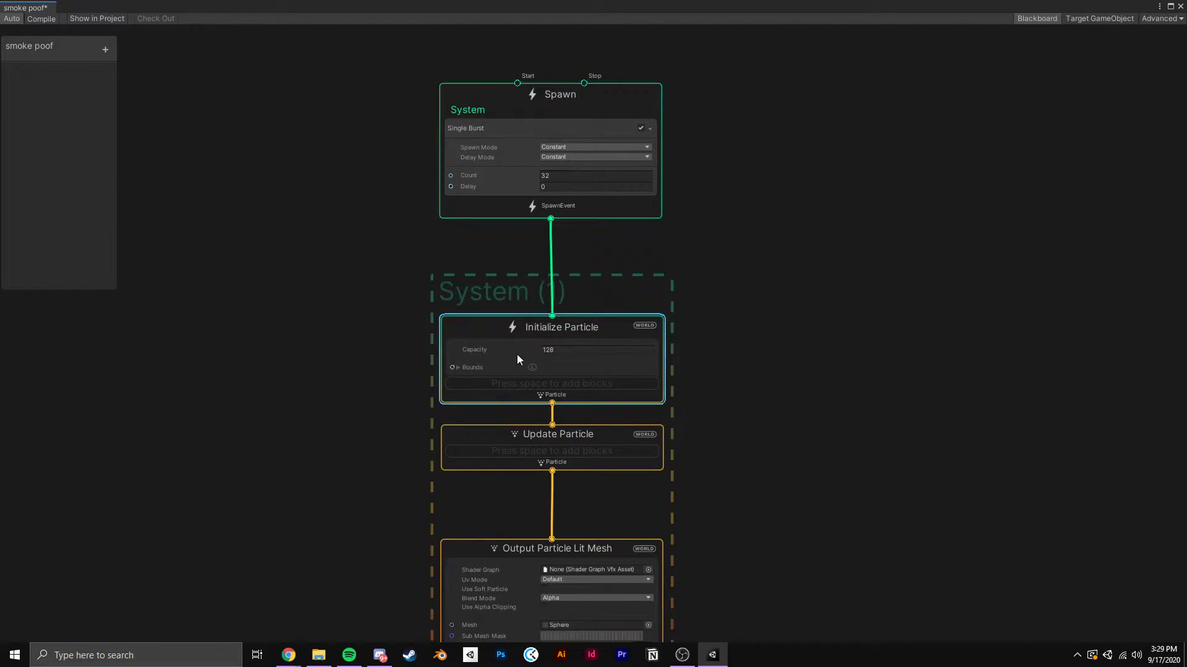
drag(514, 317, 513, 303)
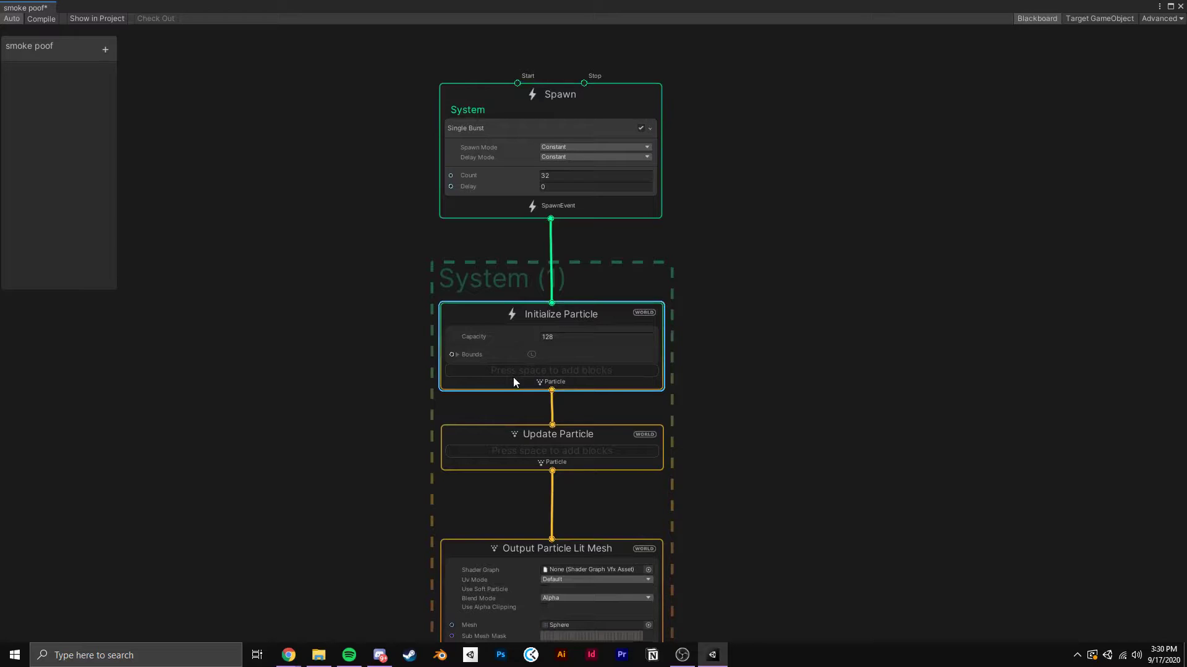
- Add a Set Lifetime Random (Uniform) block to Initialize Particle, removing the mistaken Add Lifetime block
key(space)
text(lik)
key(BackSpace)
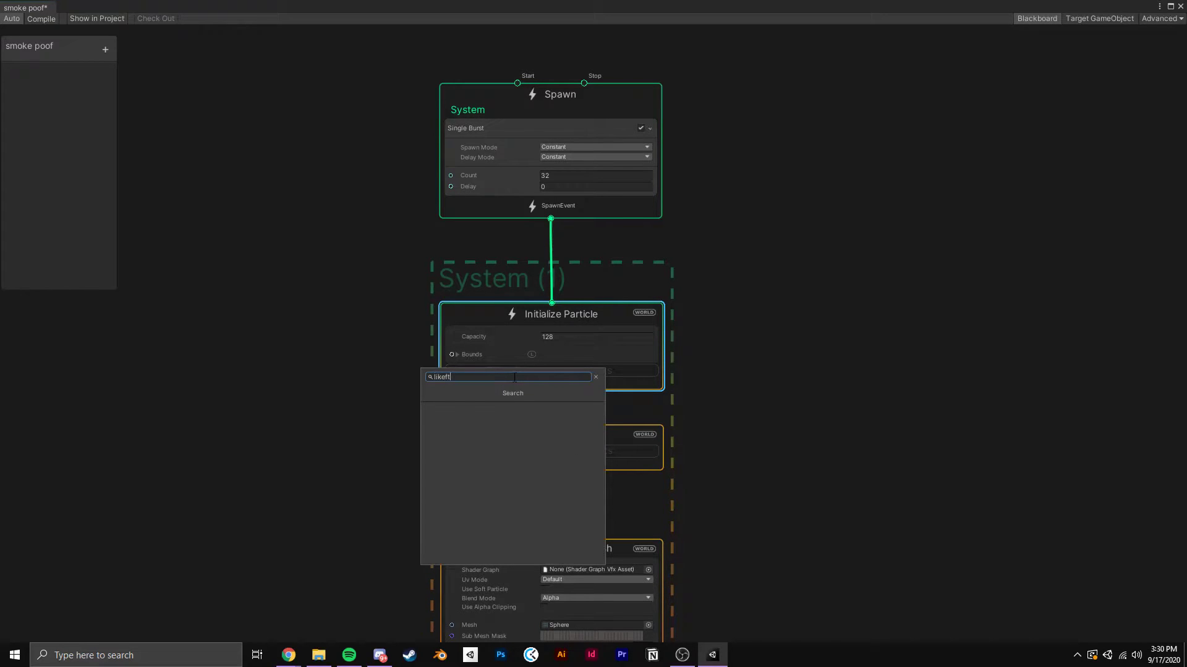
text(fetime)
key(Return)
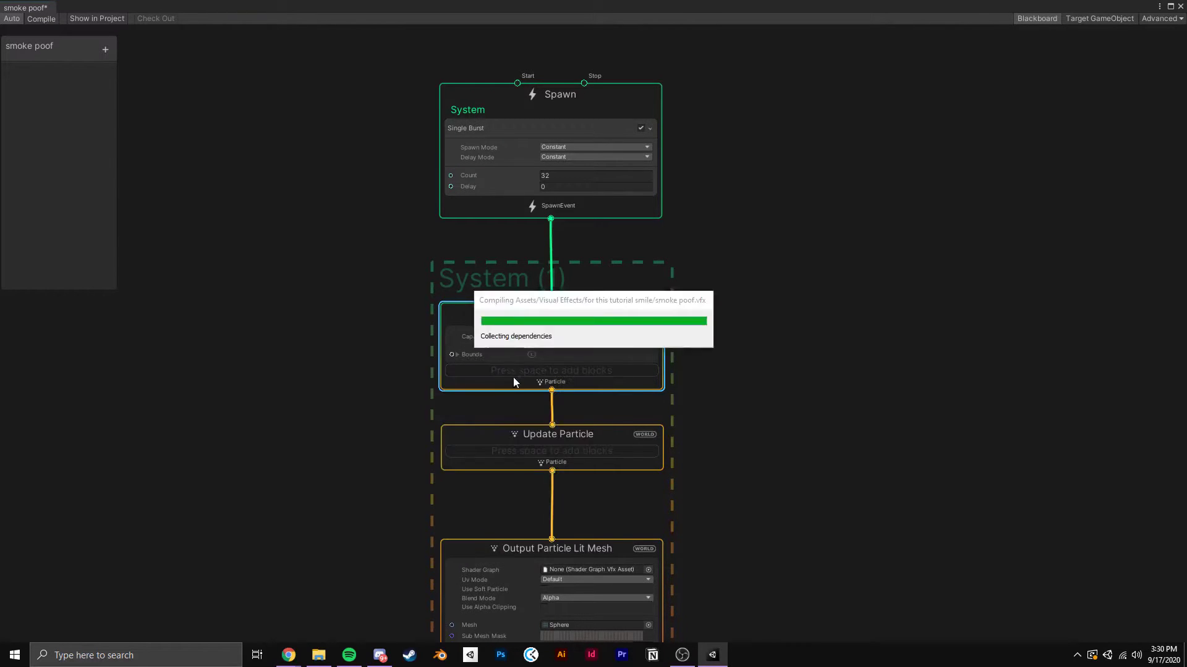
key(Delete)
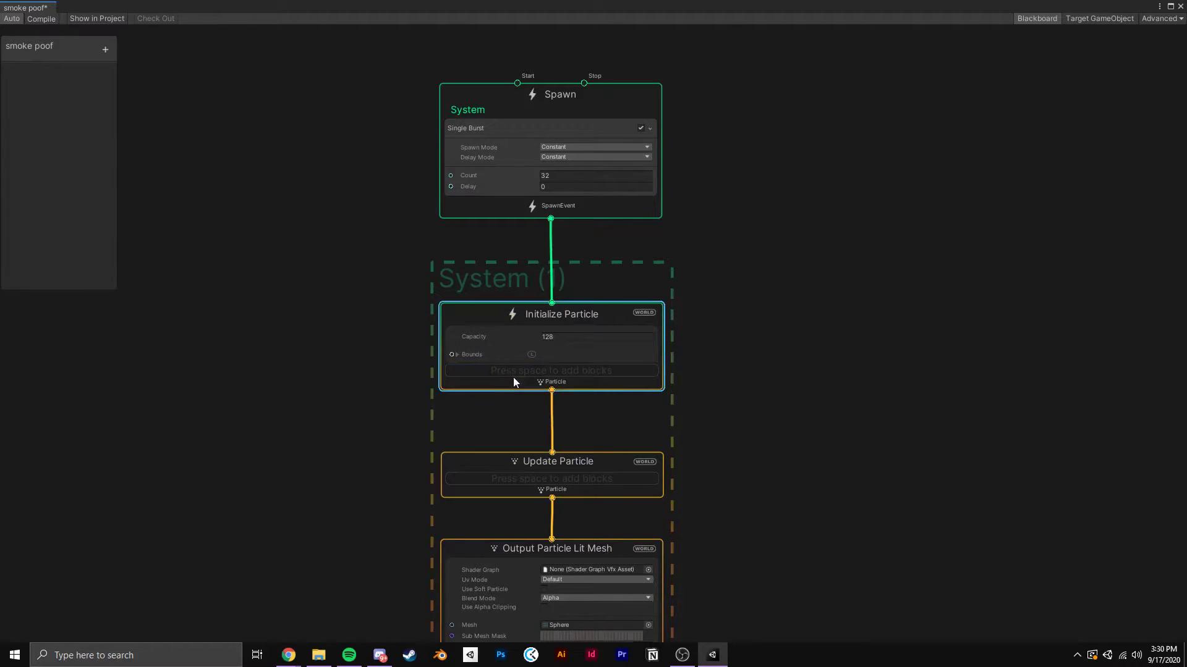
key(space)
text(set lifetime rand)
key(Return)
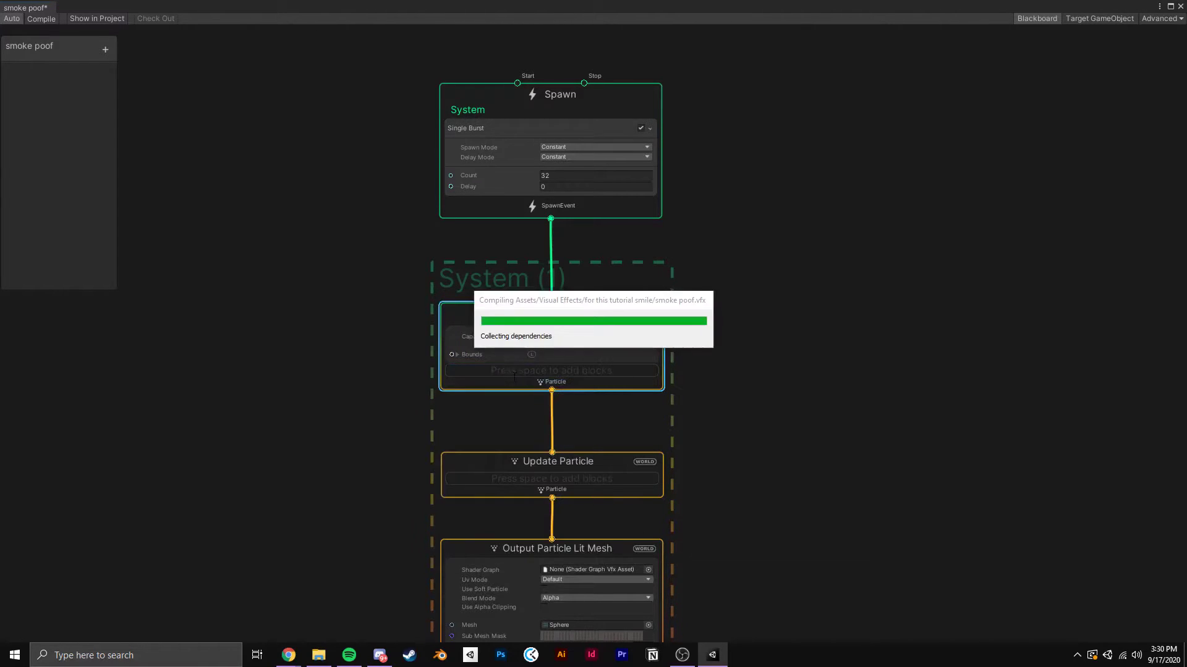
- Set the lifetime range to A 0.5 and B 2
scroll(513, 377, up, 3)
scroll(418, 418, up, 1)
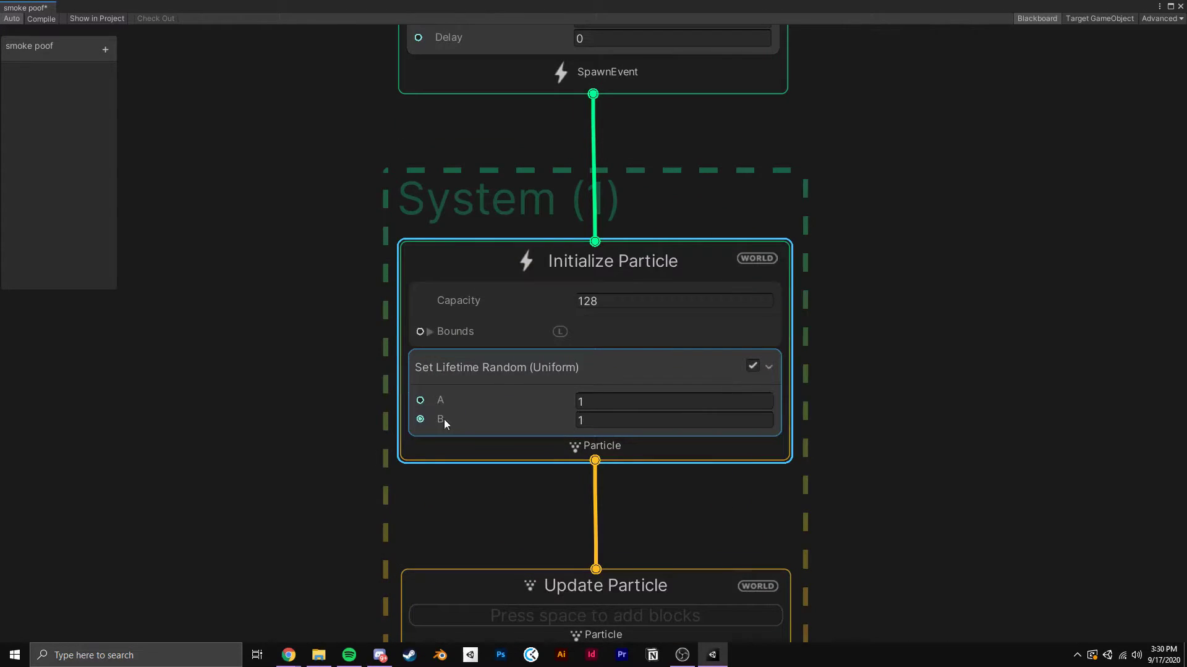
click(635, 402)
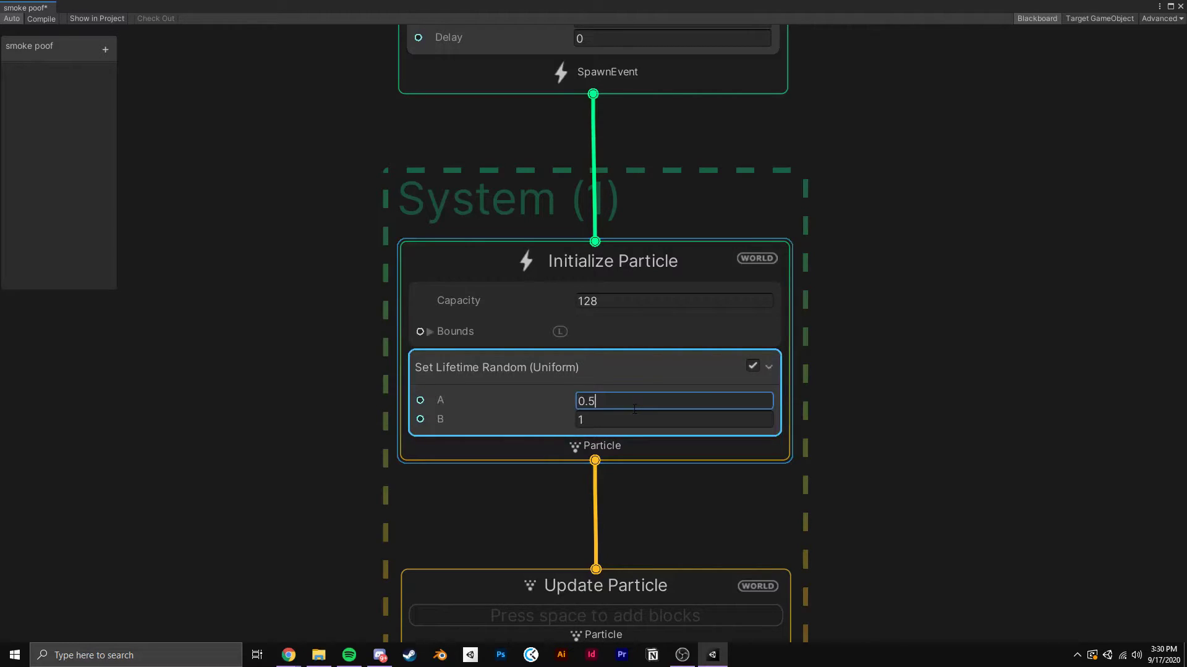
key(Tab)
text(2)
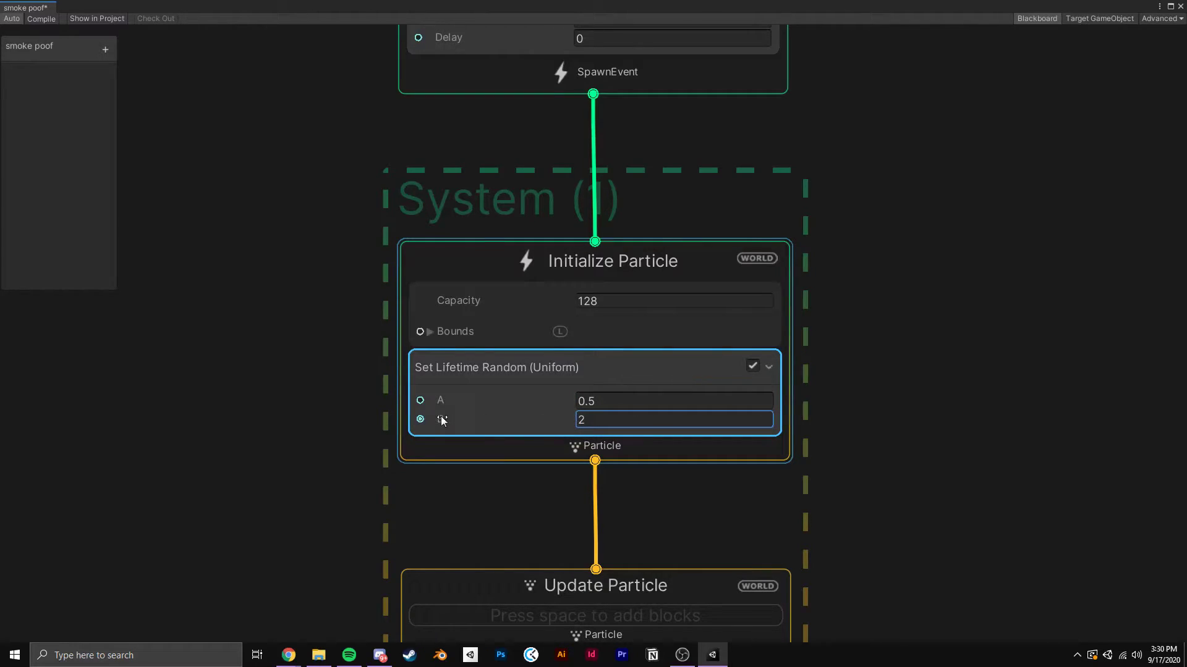
- Add a local-space Set Position Random (Per-component) block to Initialize Particle
click(543, 456)
key(space)
text(set position rando)
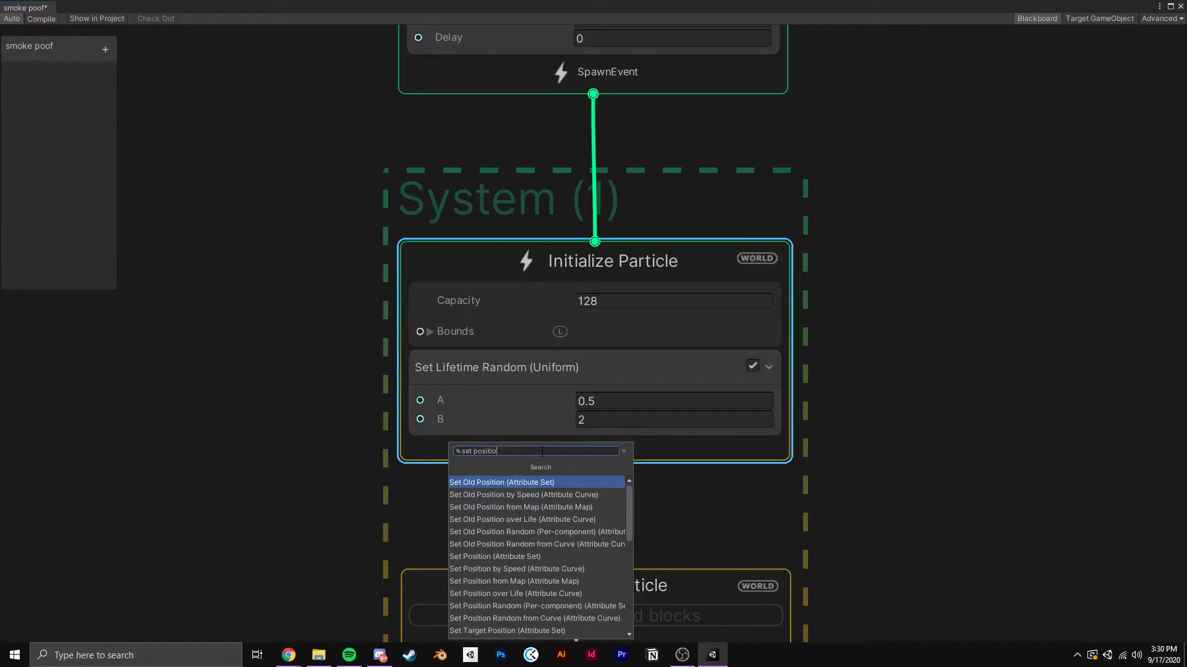
key(Down)
key(Down)
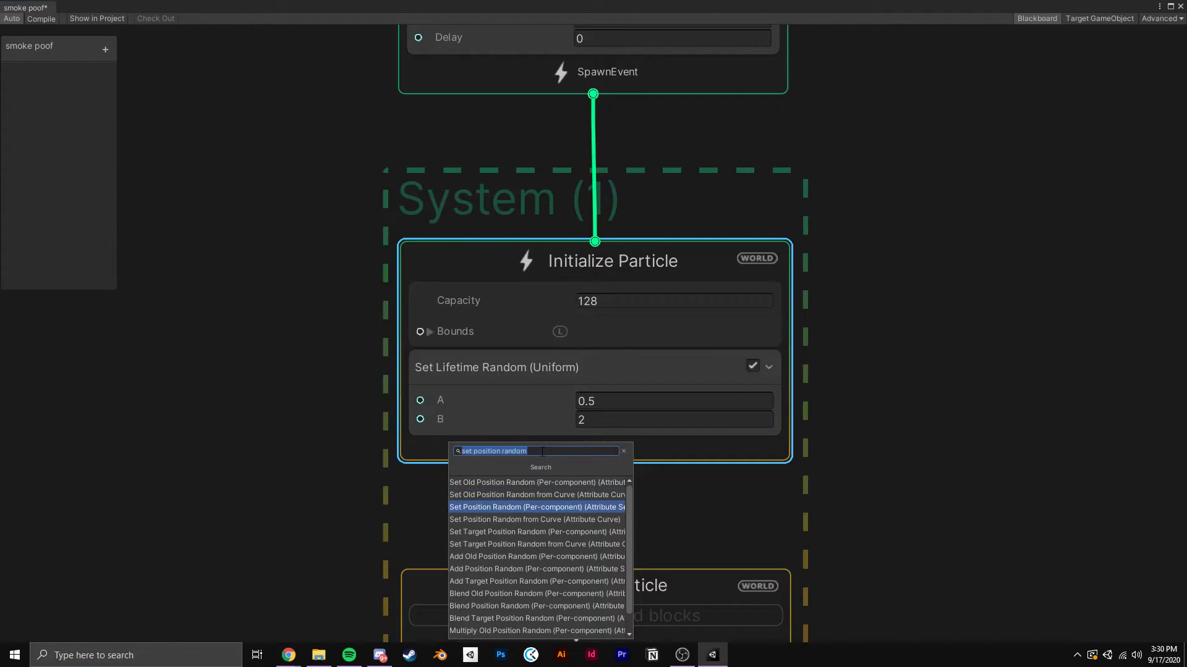
key(Return)
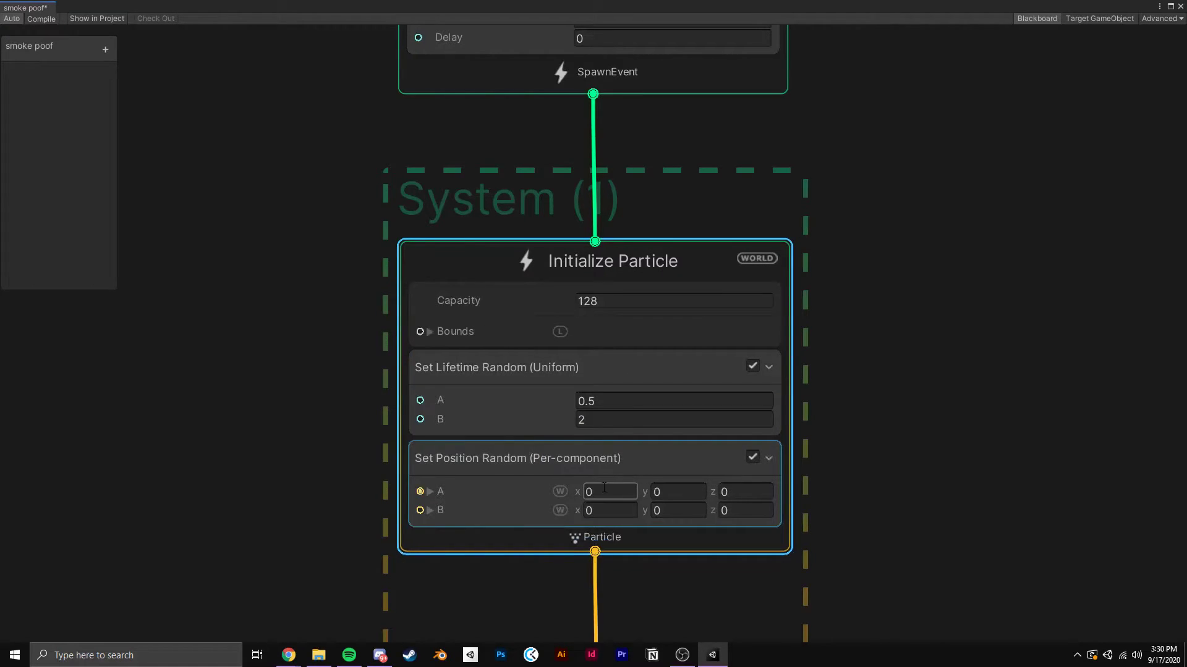
click(560, 511)
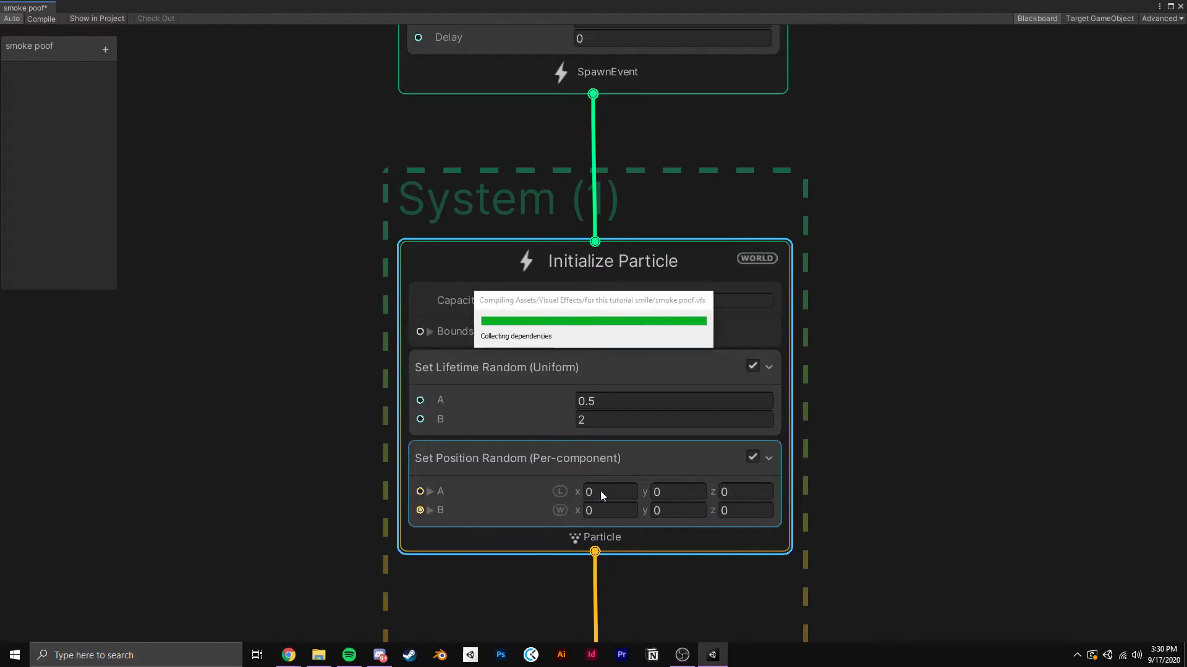
- Set position A to (-0.5, -0.5, 0) and B to (0.5, 0.5, 1)
click(604, 492)
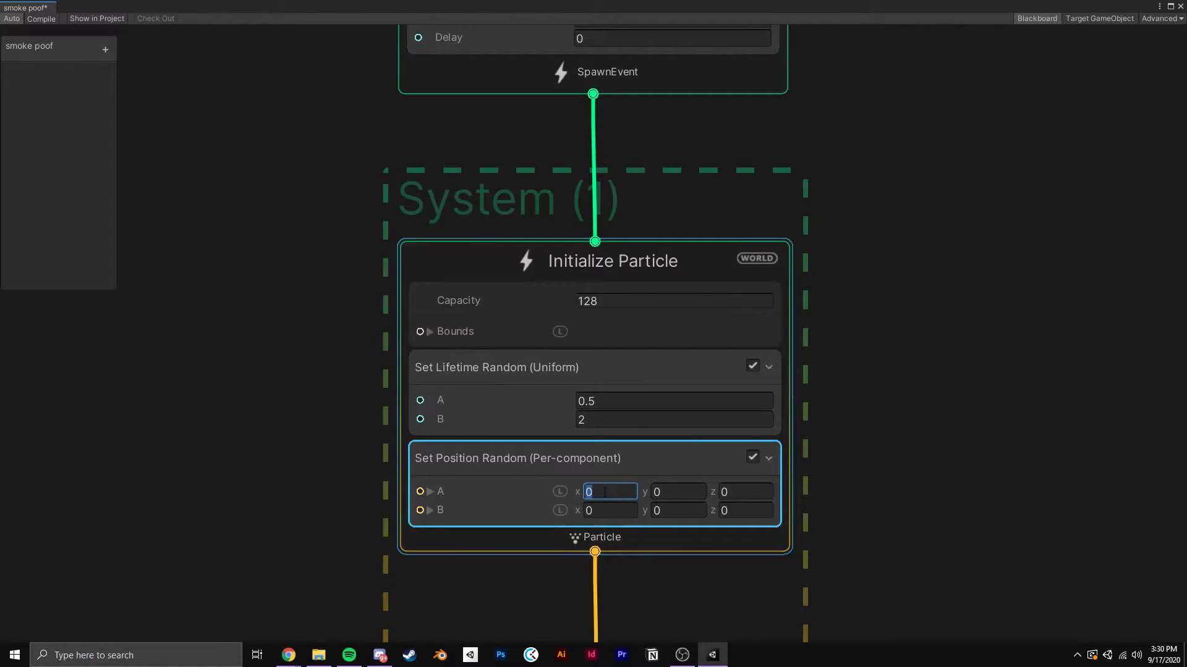
text(-0.5)
click(674, 492)
text(-0.5)
key(Tab)
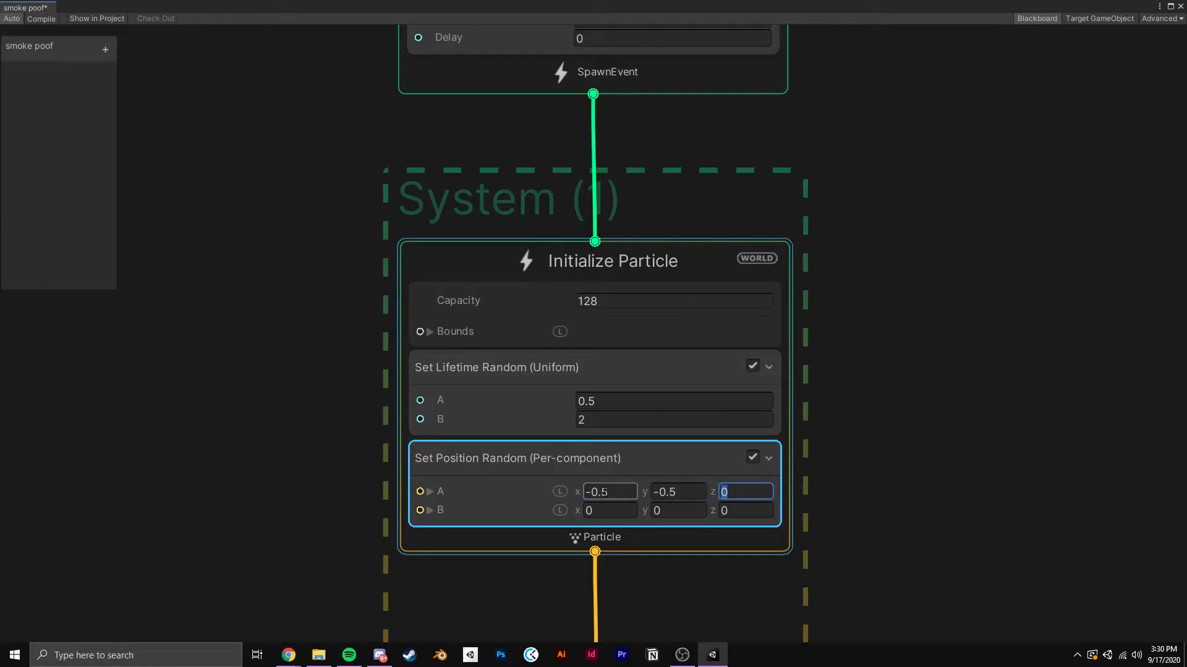
key(Tab)
text(.5)
key(Tab)
text(.)
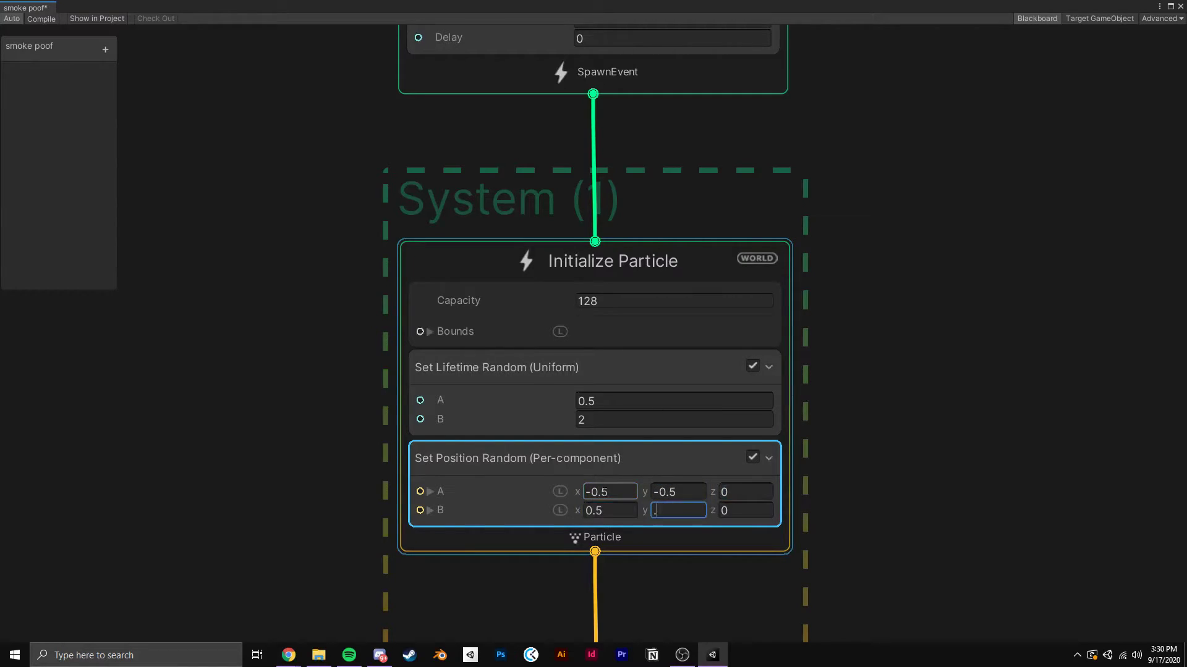
text(5)
key(Tab)
text(1)
click(289, 422)
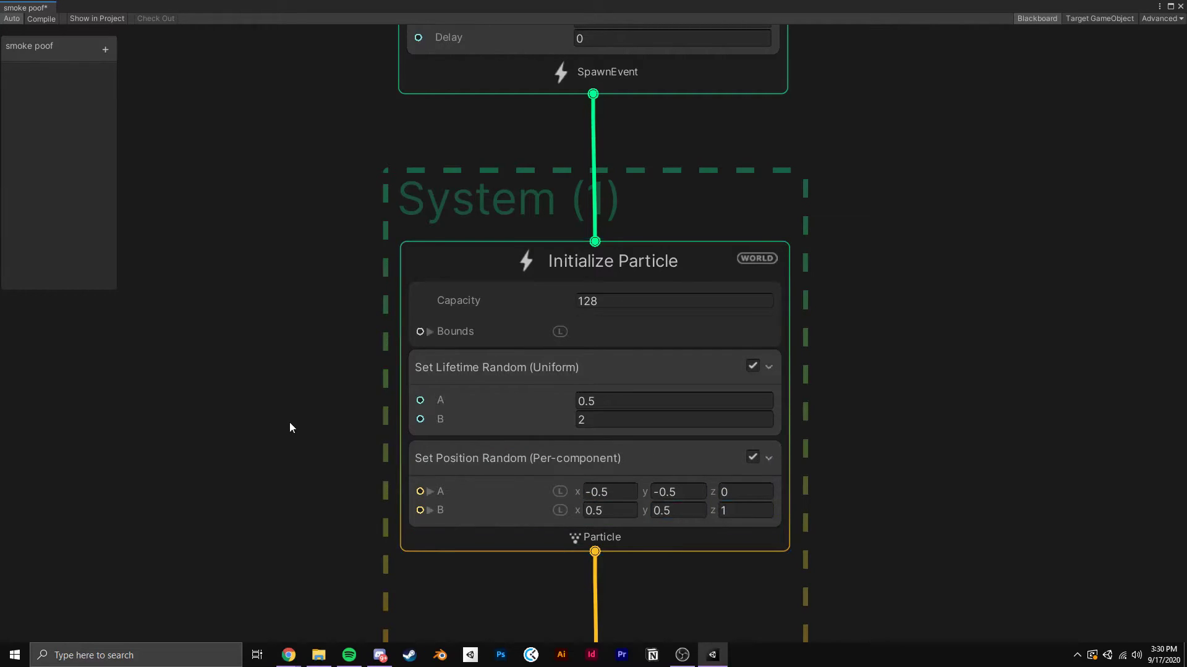
scroll(276, 438, down, 5)
- Add a Turbulence block to Update Particle with Perlin noise and Drag 2
click(383, 389)
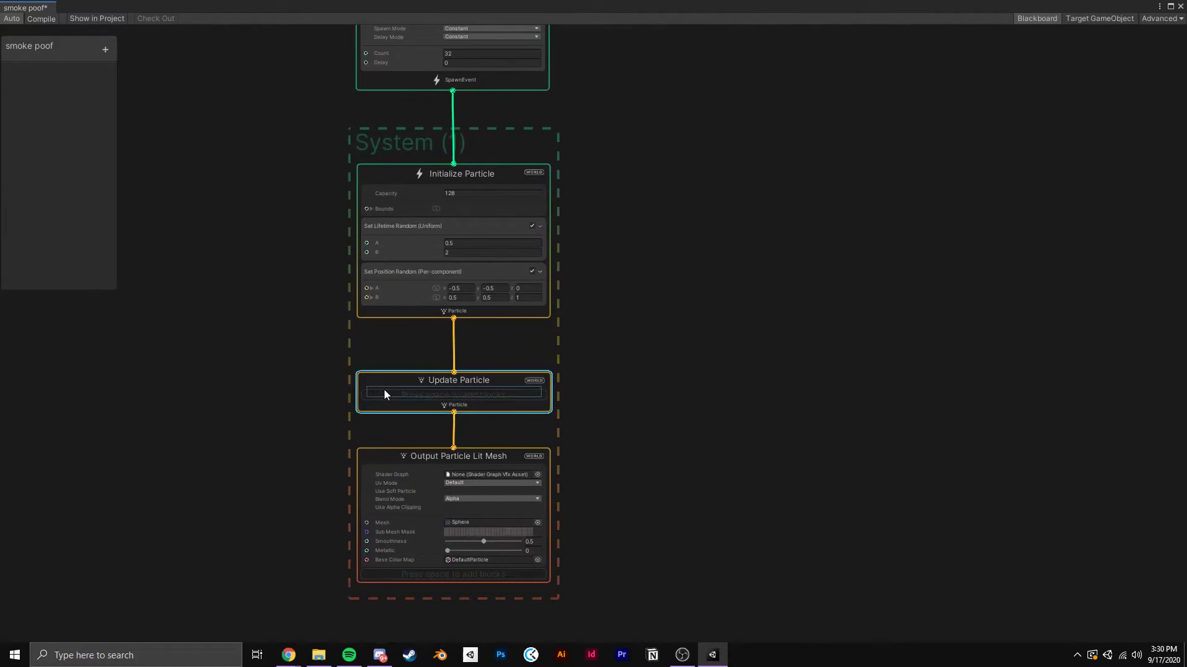
key(space)
text(turb)
key(Return)
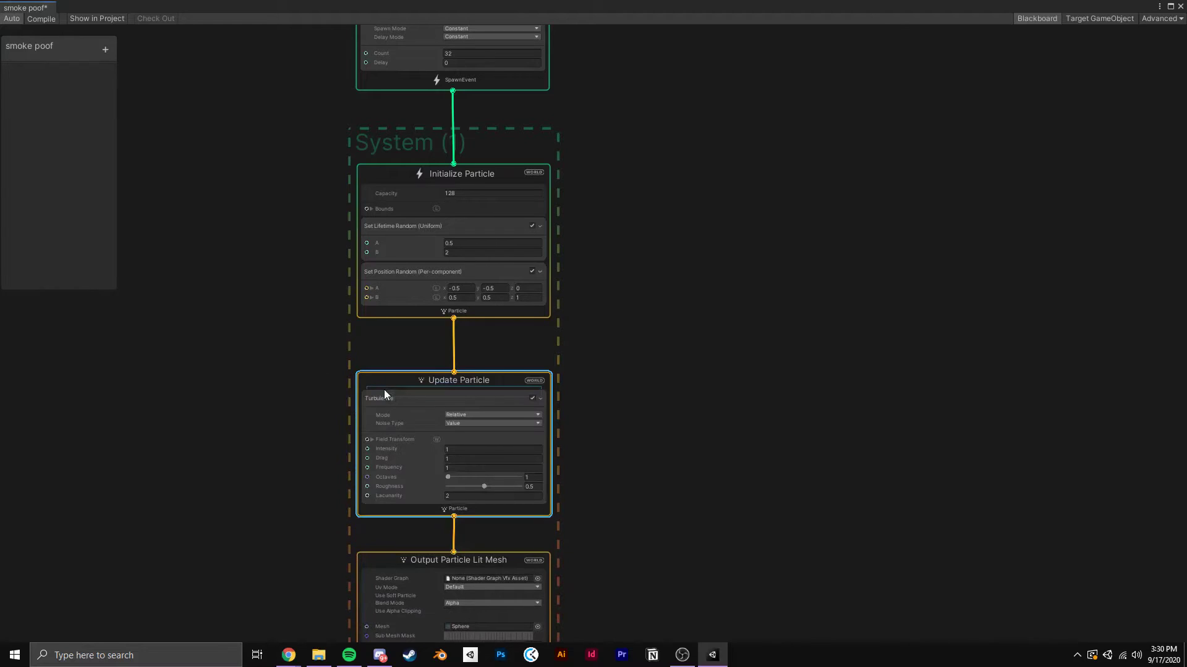
click(470, 414)
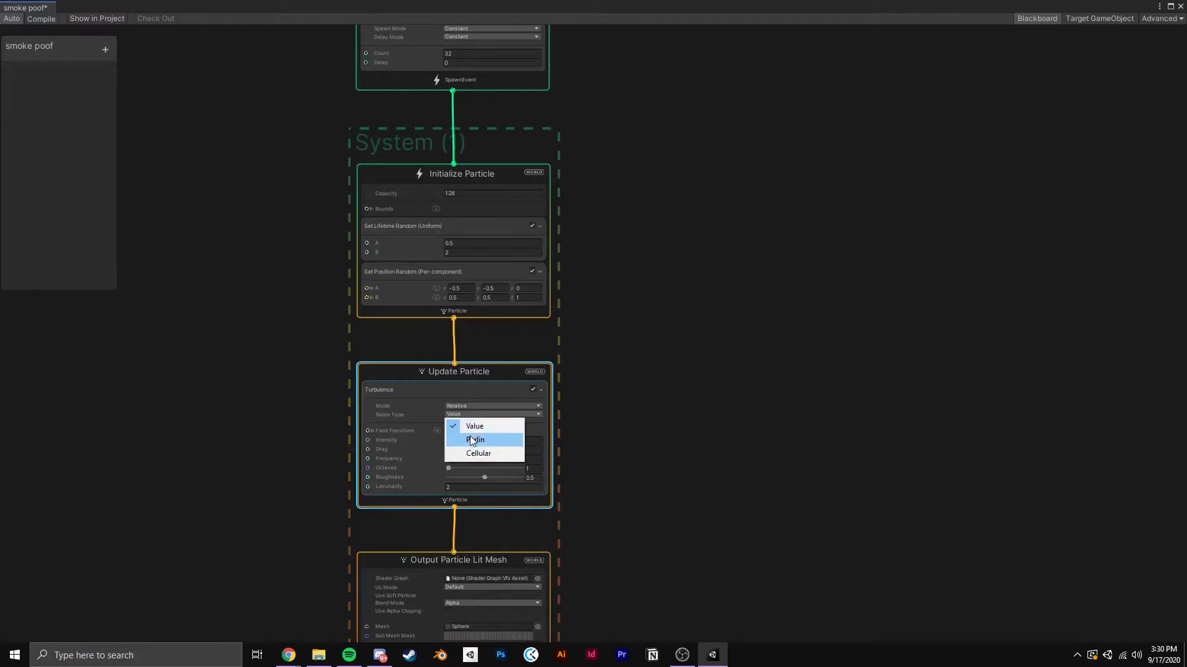
click(475, 439)
scroll(311, 444, up, 4)
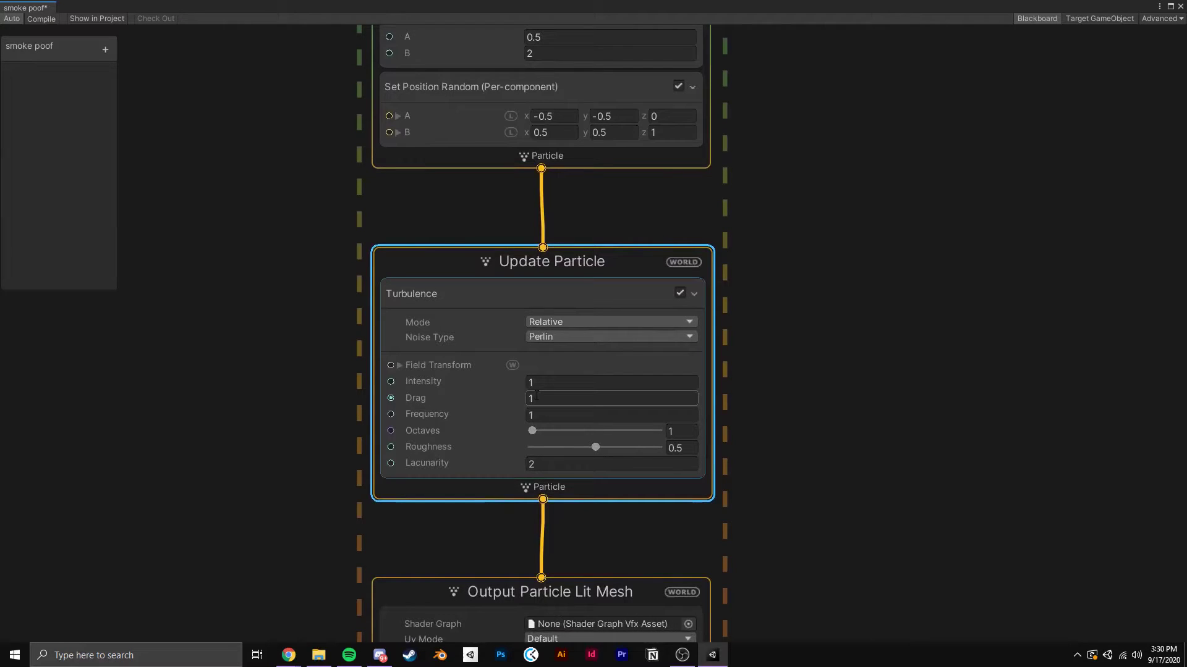
text(2)
middle_drag(343, 527, 334, 245)
middle_drag(301, 432, 301, 423)
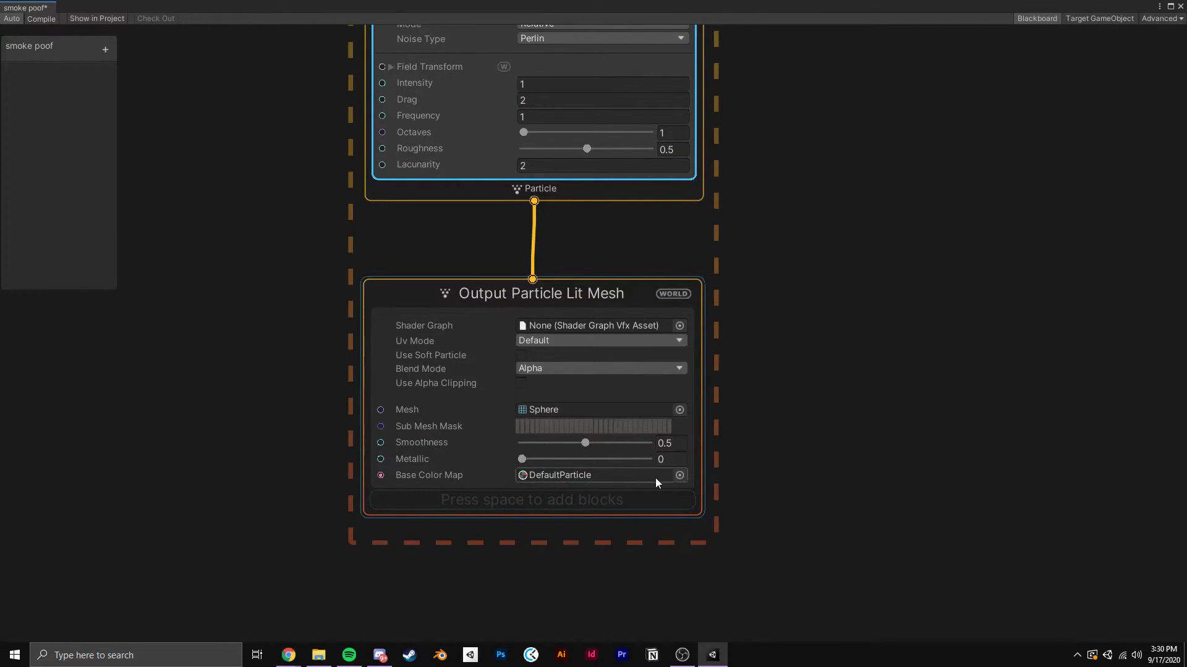
- Set White1px as the Lit Mesh output's Base Color Map texture
click(678, 476)
text(white)
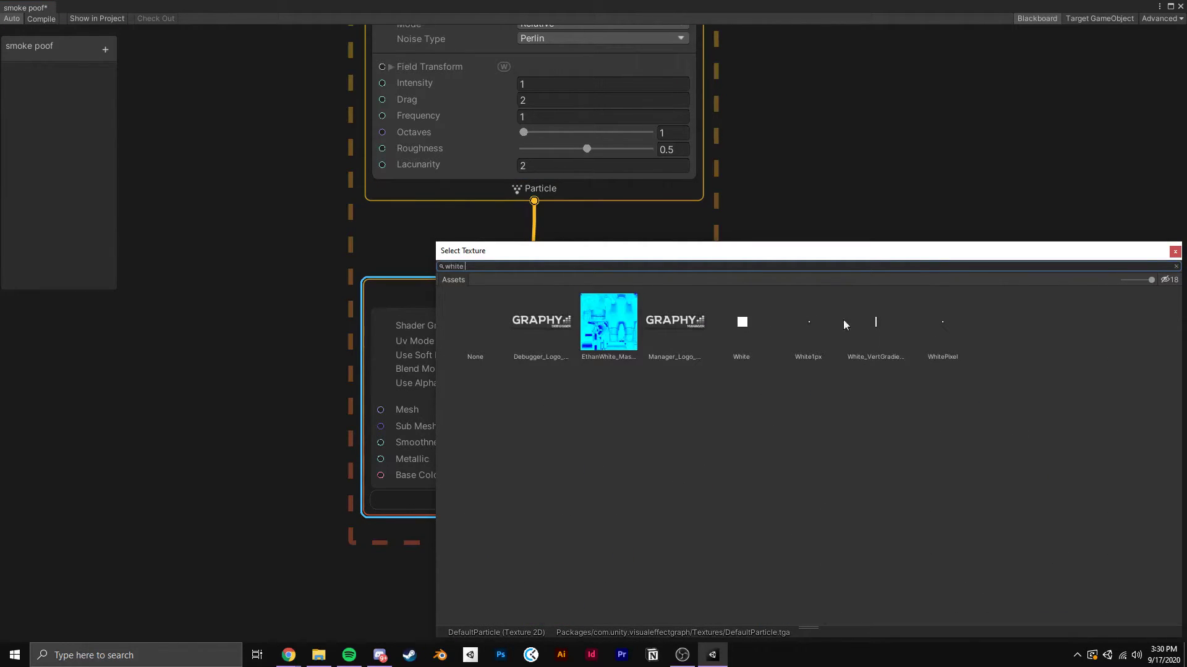
click(807, 323)
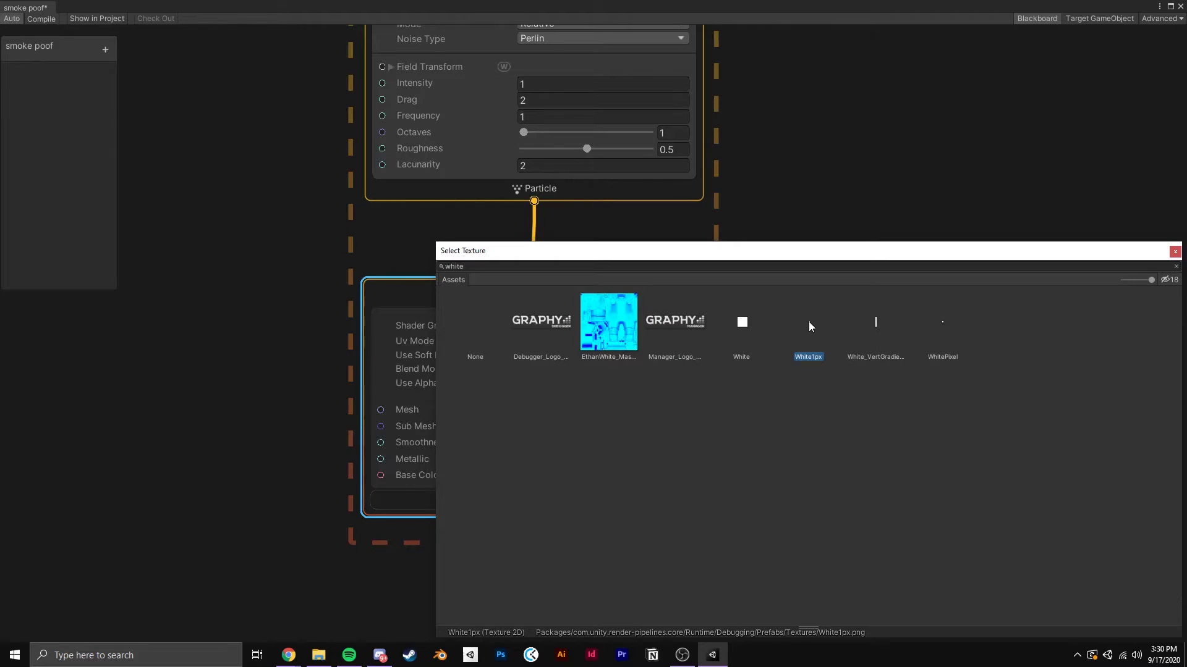
double_click(808, 321)
scroll(803, 364, down, 2)
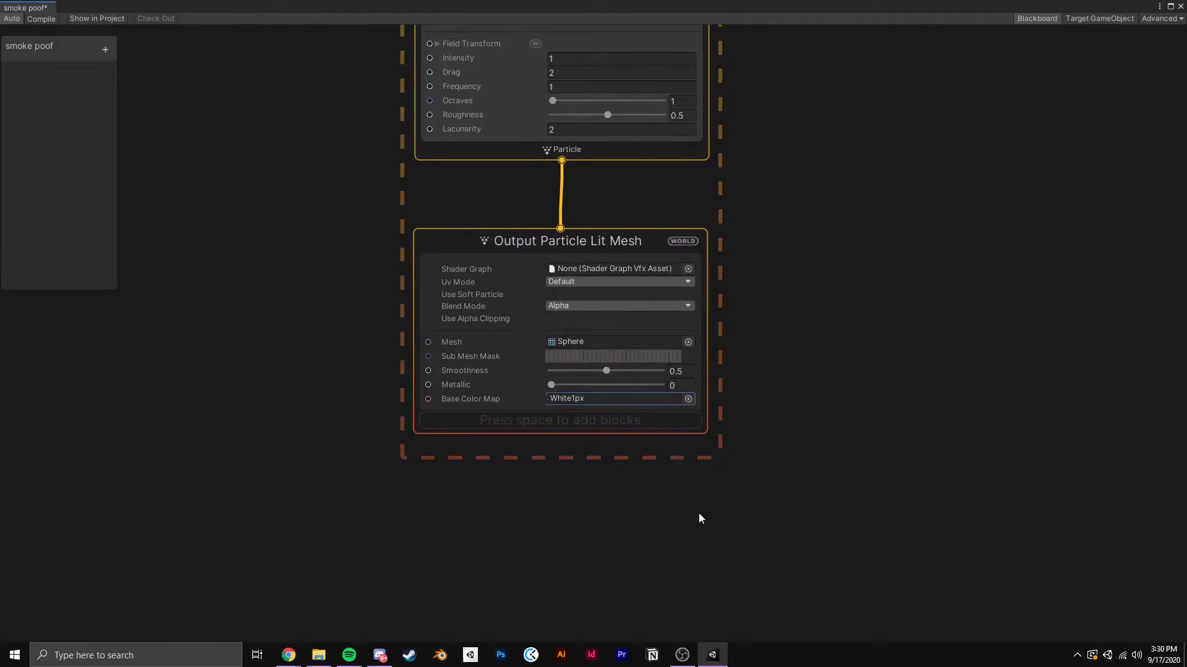
- Add a Set Size over Life block to the Output Particle Lit Mesh
click(599, 425)
key(space)
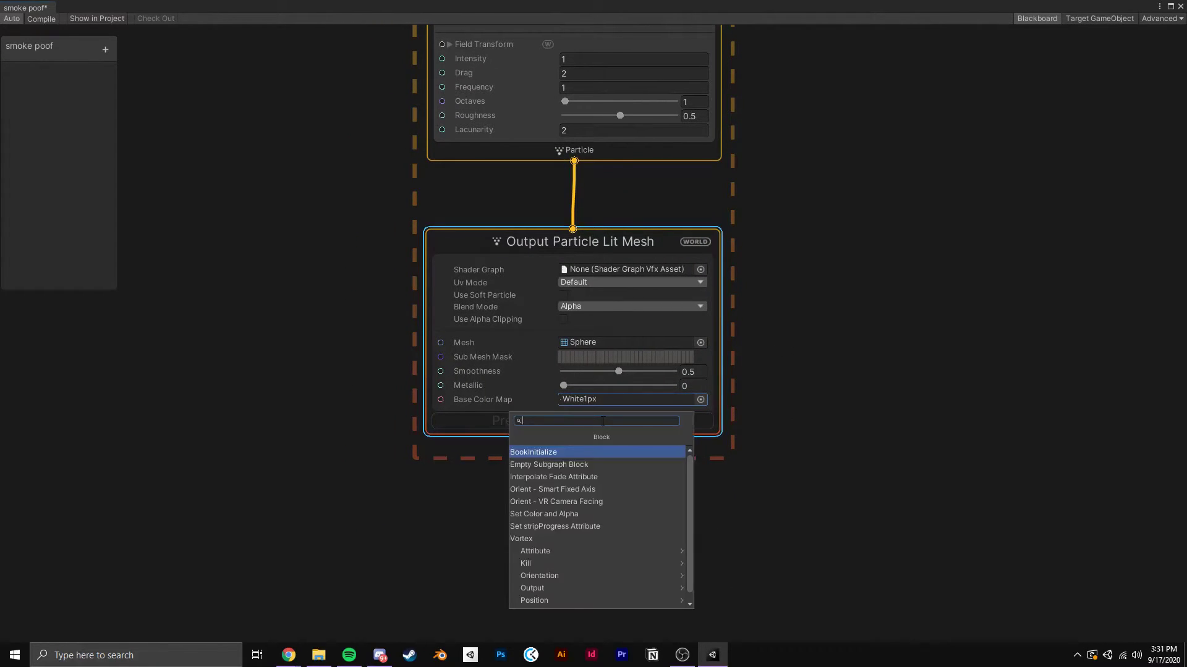
text(set size over)
key(Return)
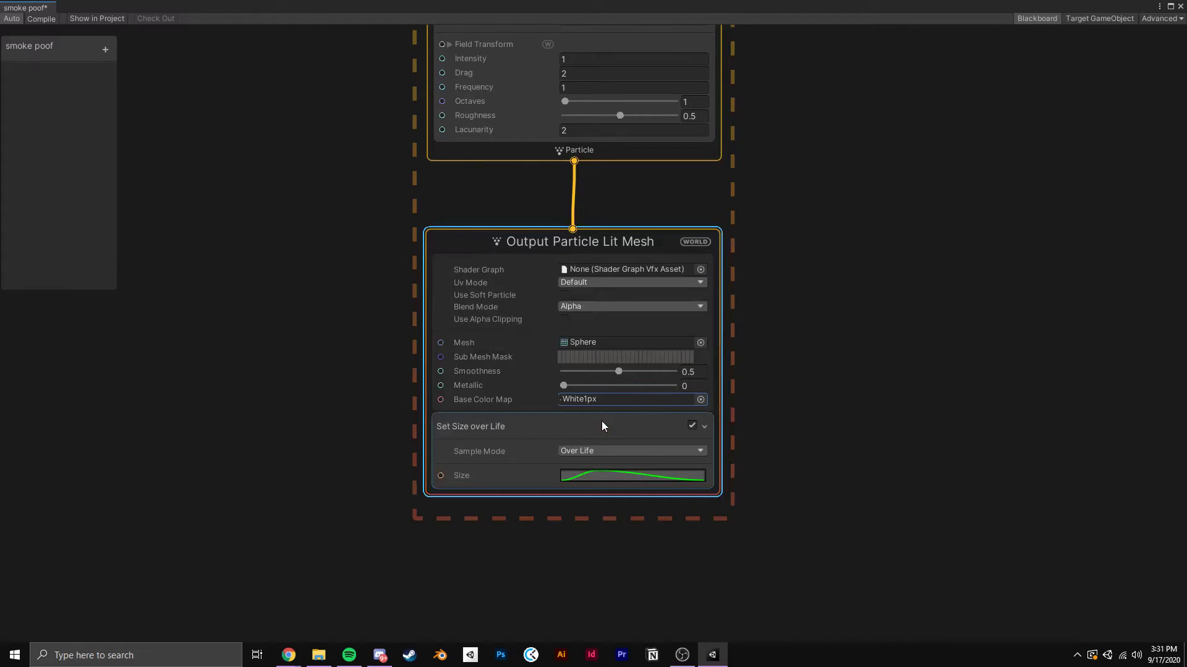
- Edit the size curve so its peak key sits at time 0.2, value 1
click(585, 479)
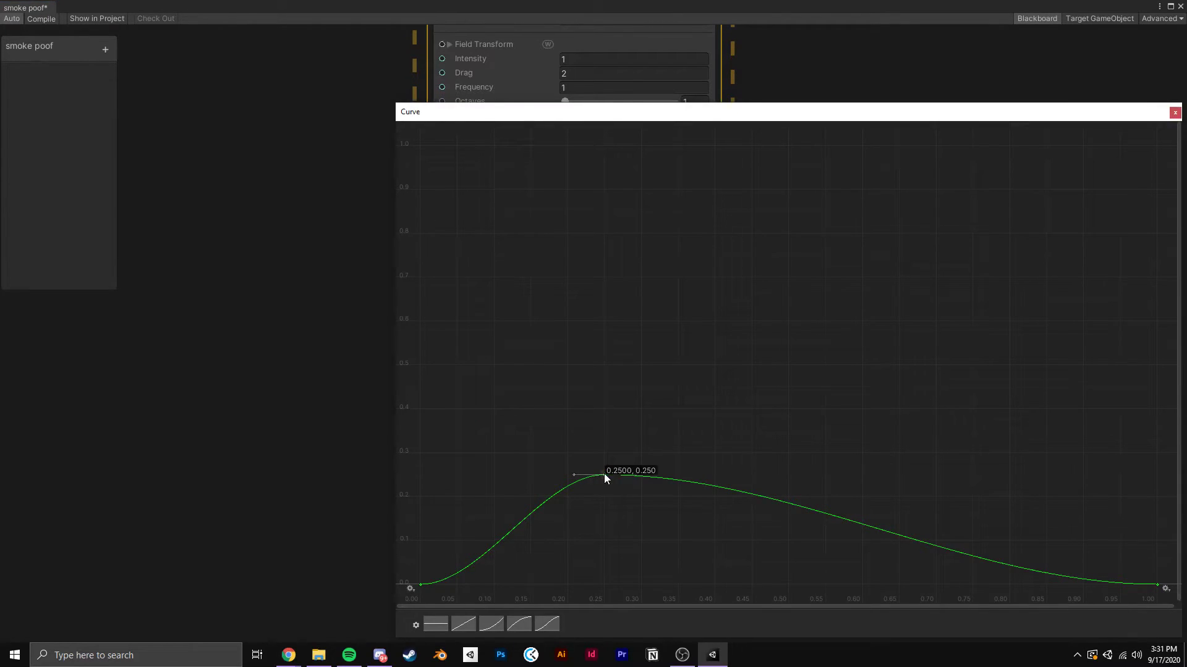
drag(604, 473, 563, 183)
right_click(562, 182)
click(599, 216)
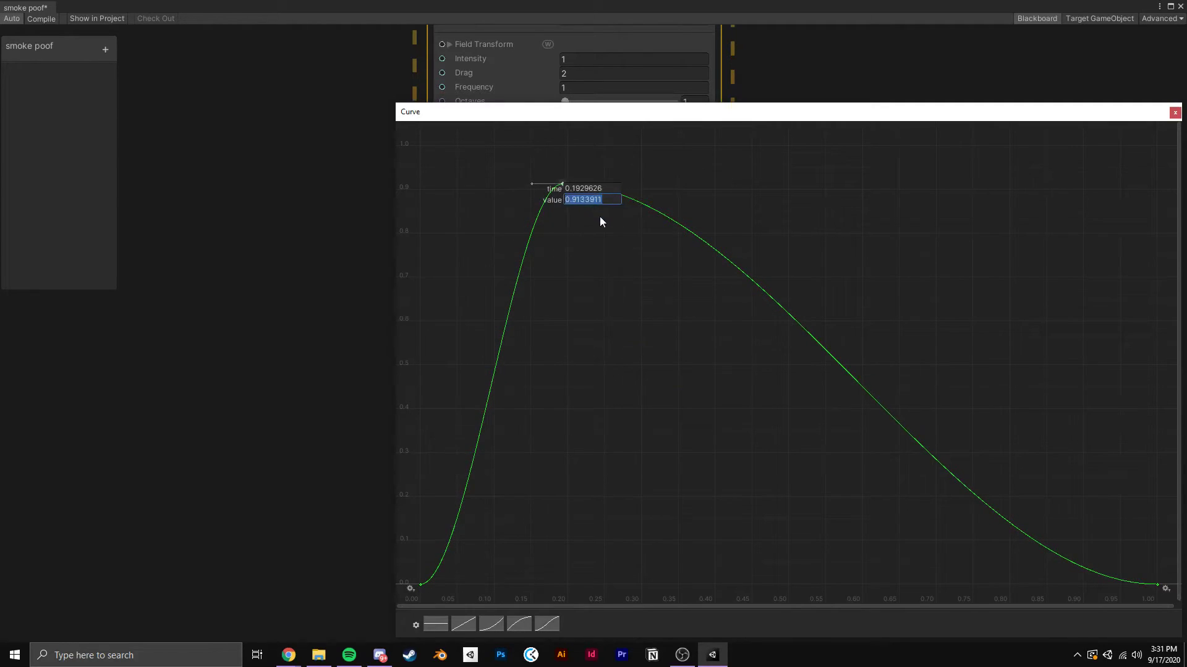
click(593, 189)
text(0.2)
key(Tab)
text(1)
key(Return)
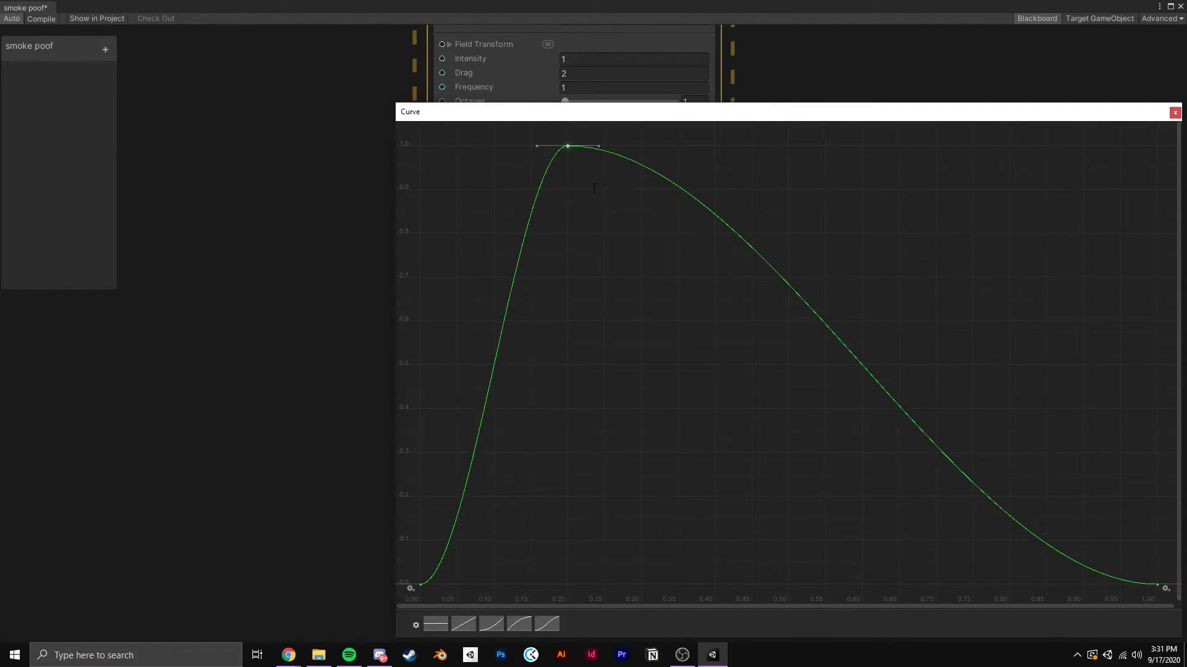
click(1174, 112)
click(534, 502)
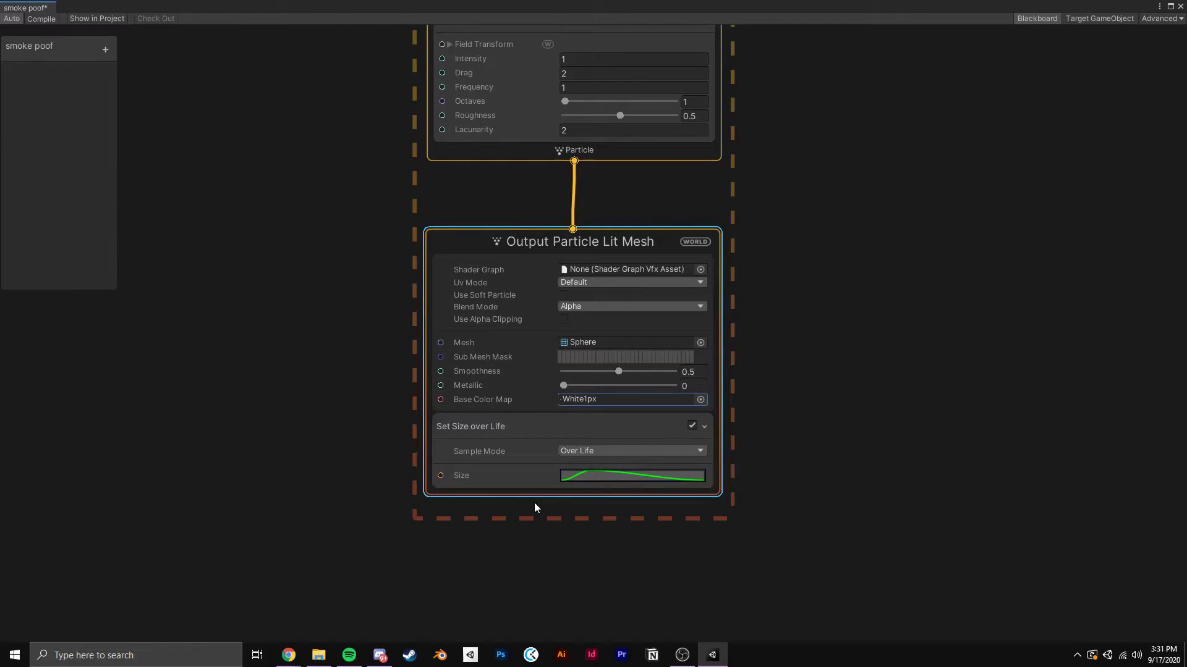
- Add a Multiply Size Random (Uniform) block to the Lit Mesh output
key(space)
text(multiple suz)
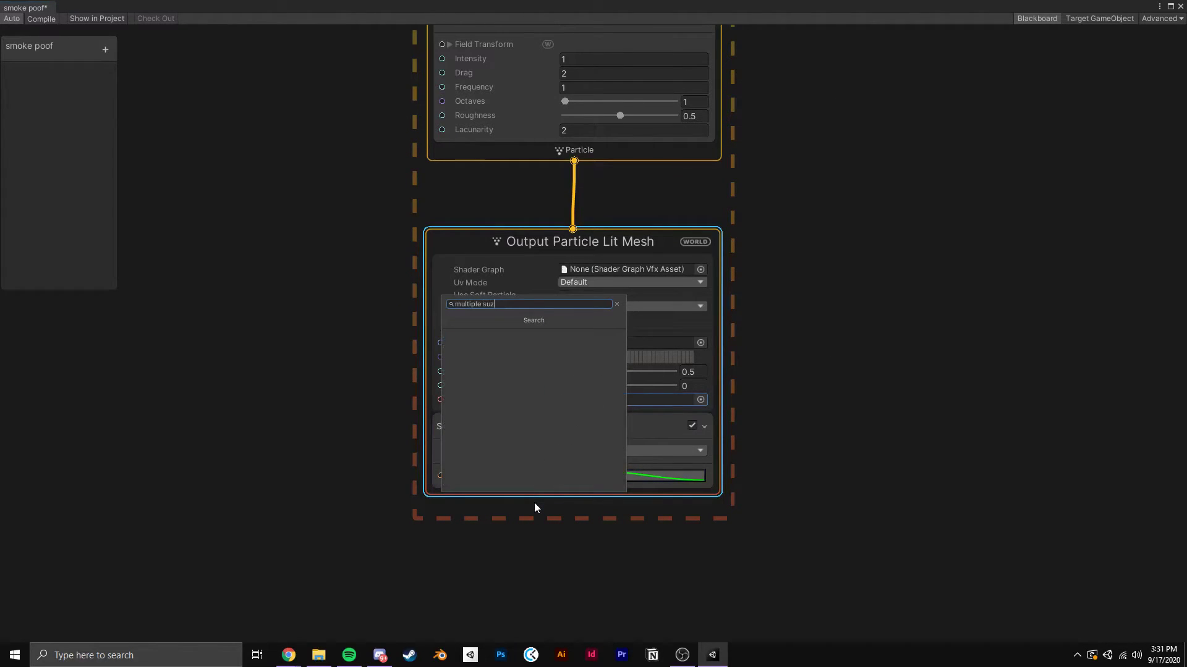
key(ctrl+a)
text(multiply size)
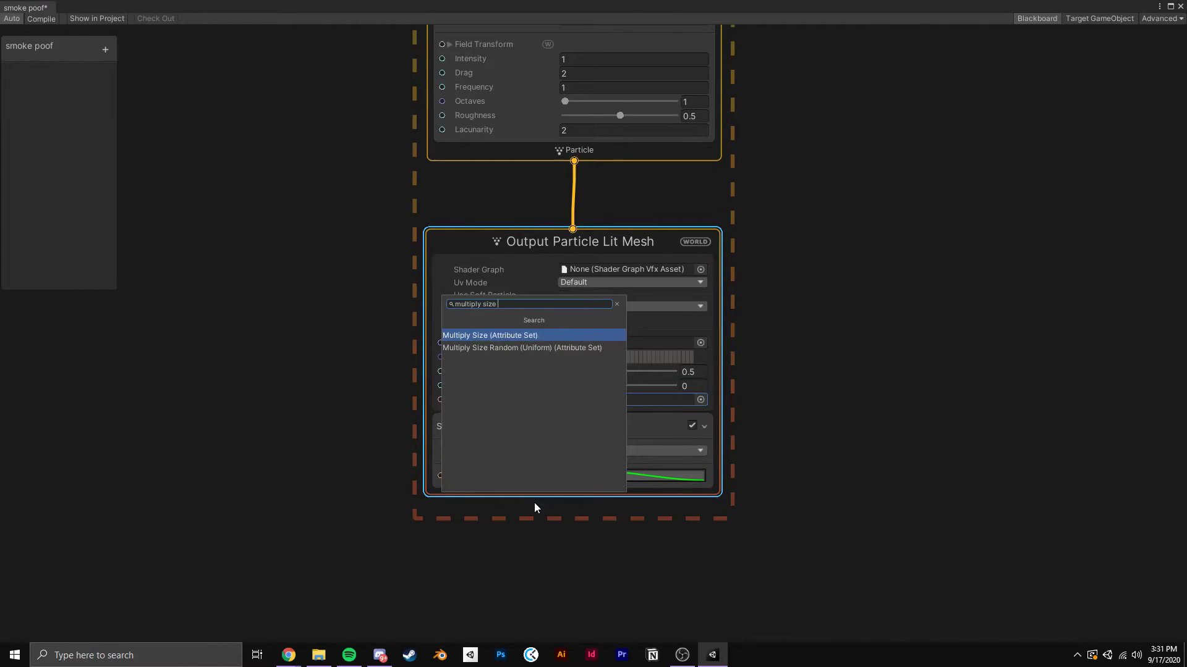
key(Down)
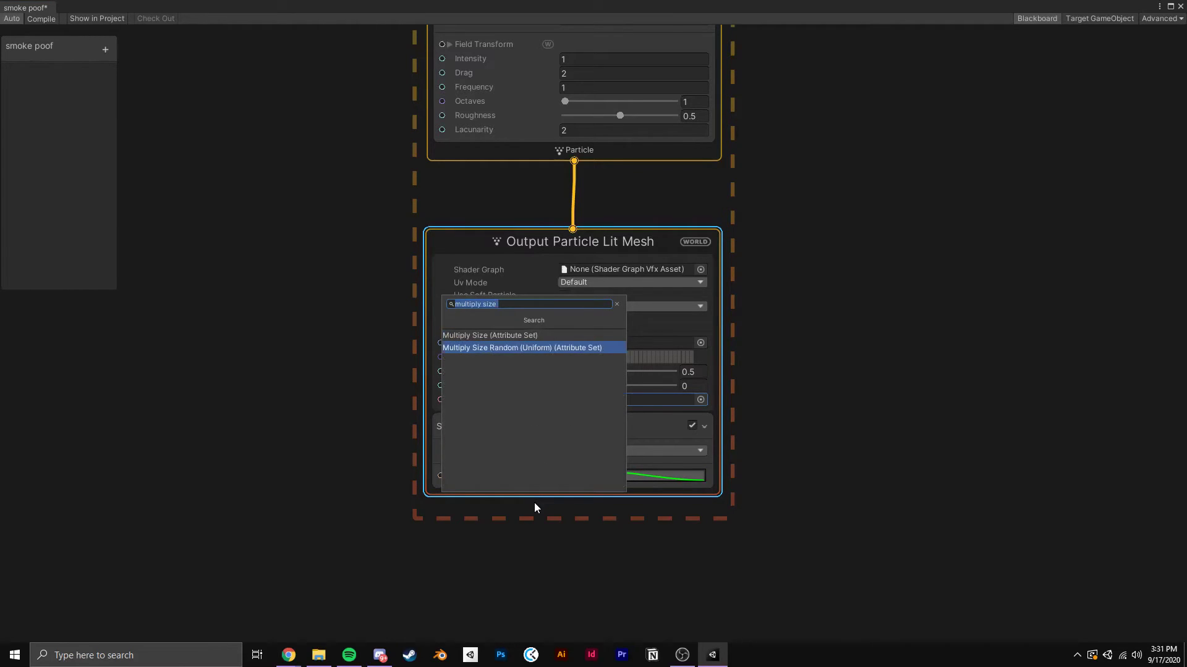
key(Return)
- Set the random size bounds to A 1 and B 2, then pan up to Initialize Particle
click(590, 531)
text(1)
key(Tab)
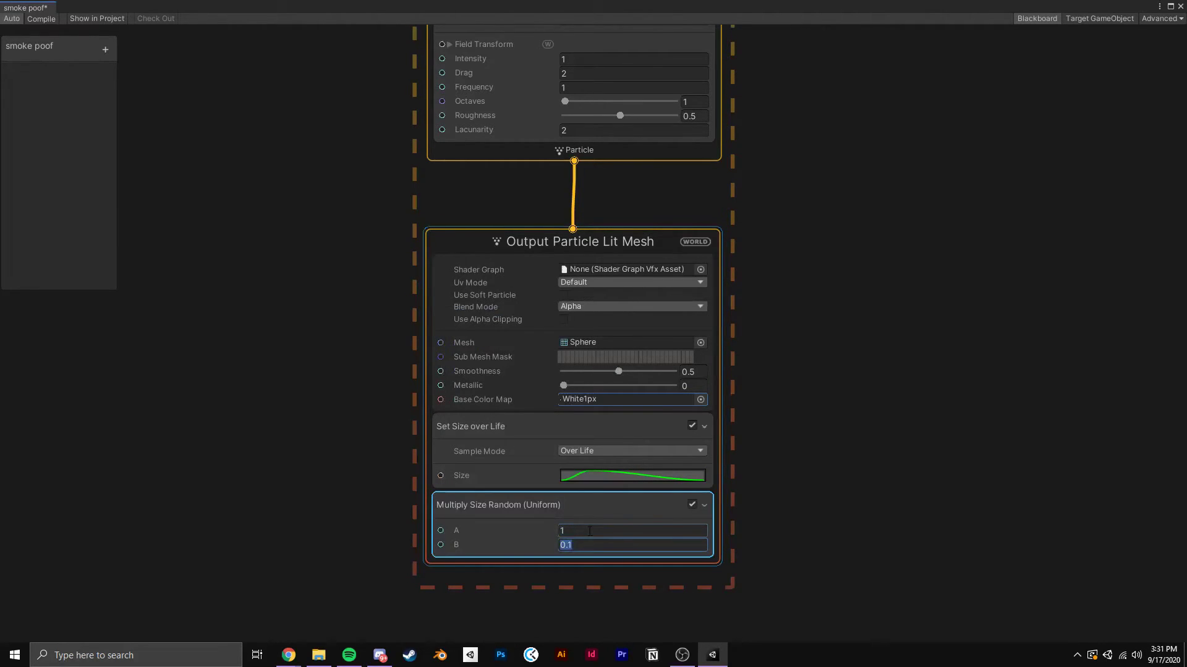
text(2)
click(350, 425)
scroll(331, 239, down, 4)
middle_drag(323, 280, 365, 336)
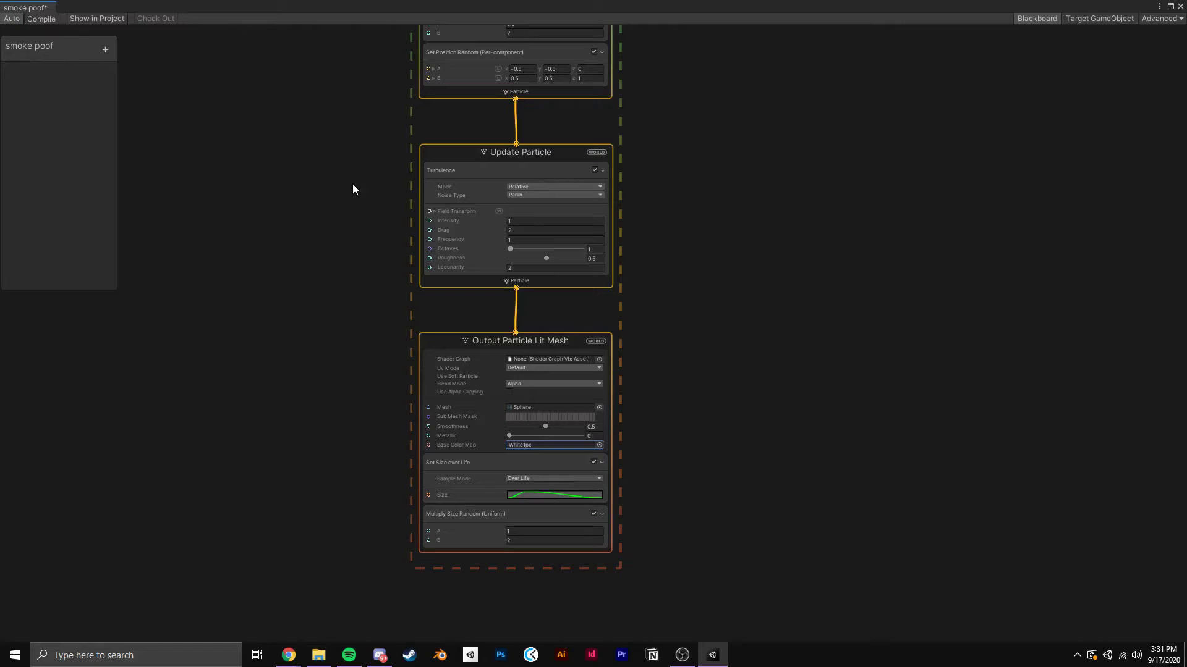
middle_drag(352, 191, 367, 257)
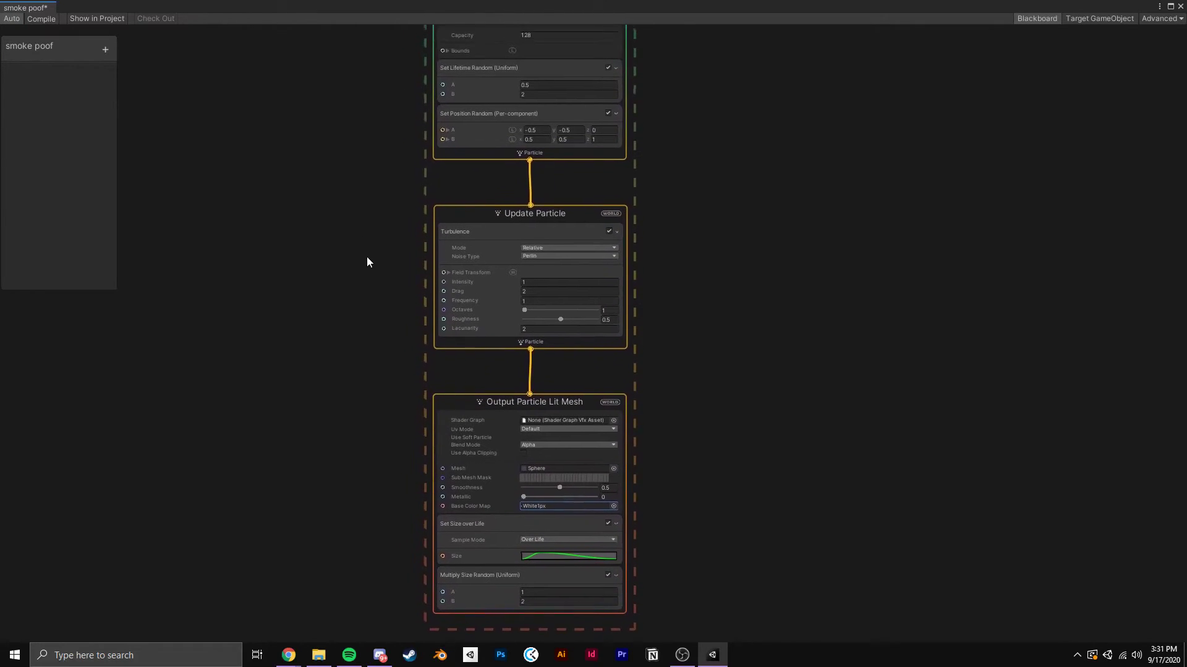
- Restore the docked graph window and move smoke poof along the path, raising it to Y 92.07
key(shift+space)
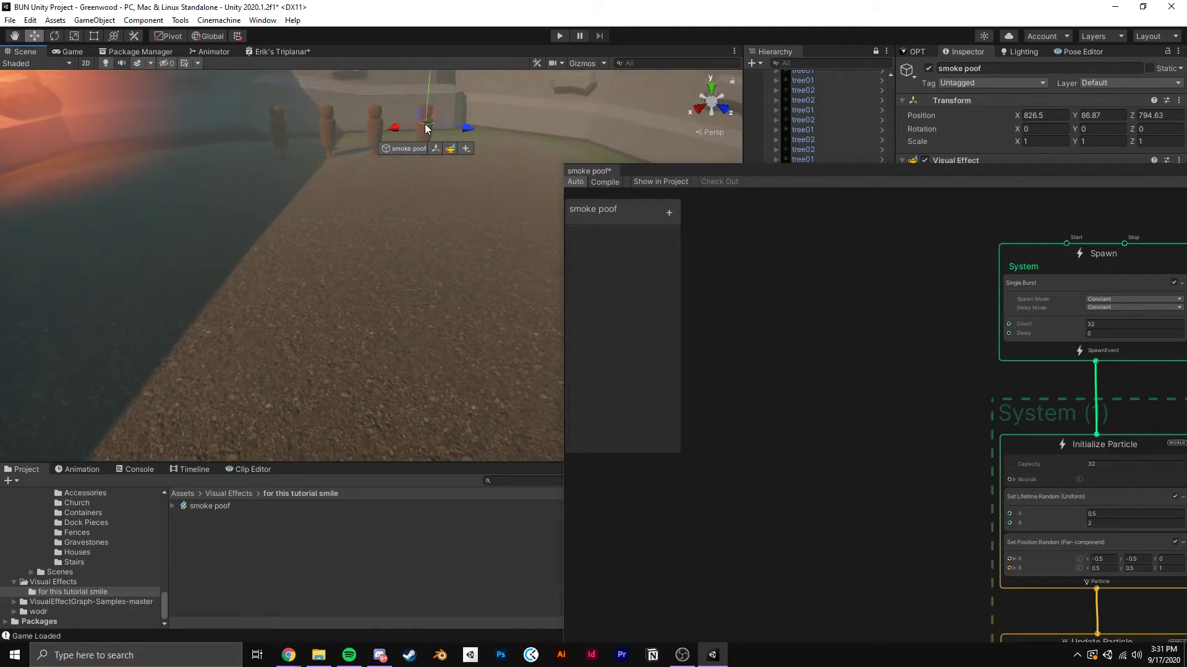
drag(425, 128, 338, 366)
drag(346, 300, 348, 206)
right_drag(363, 244, 252, 265)
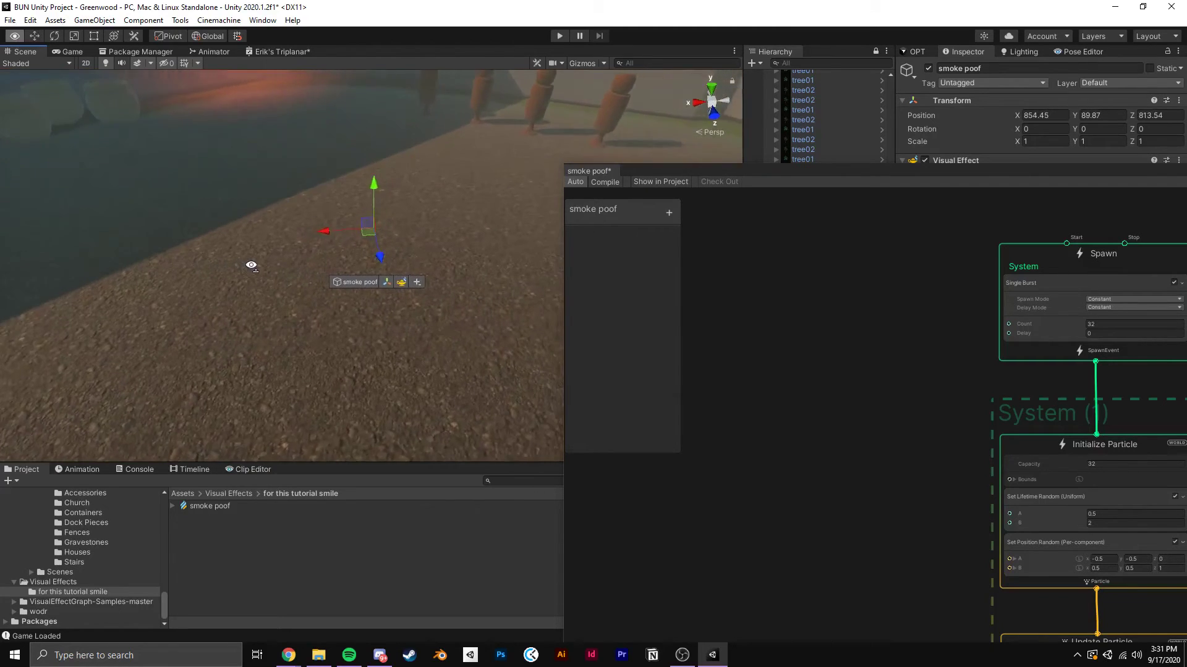
drag(354, 208, 364, 149)
- Recompile the graph repeatedly to replay the sphere burst, viewing it from several angles
alt+drag(433, 261, 445, 204)
click(604, 183)
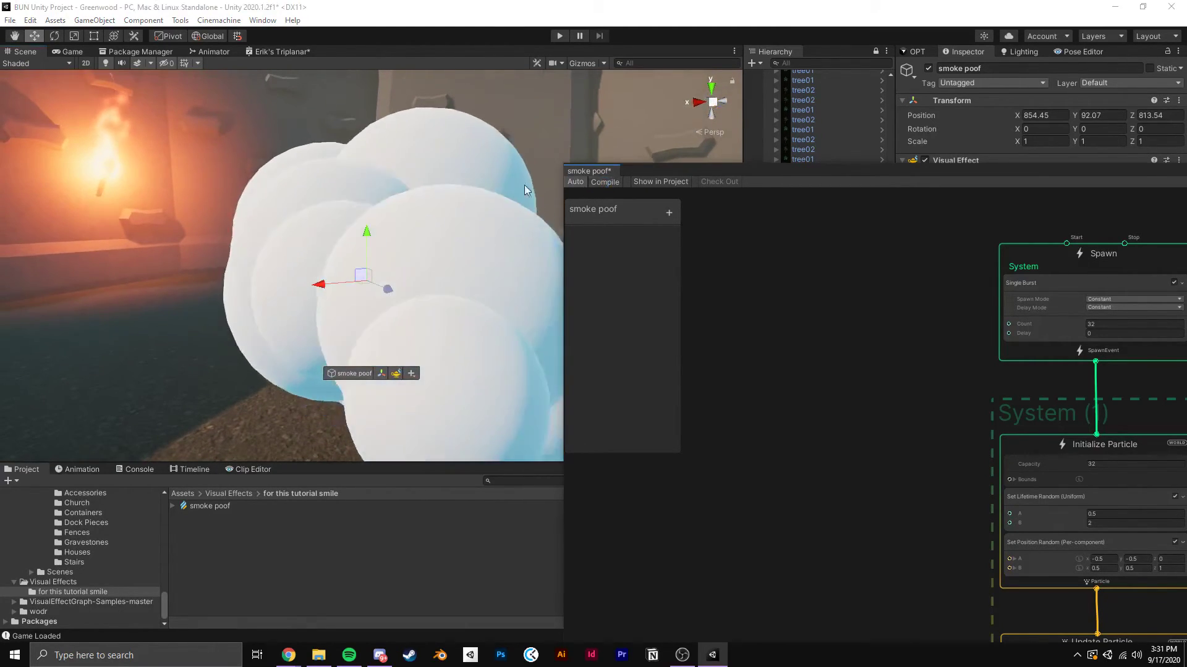
click(607, 183)
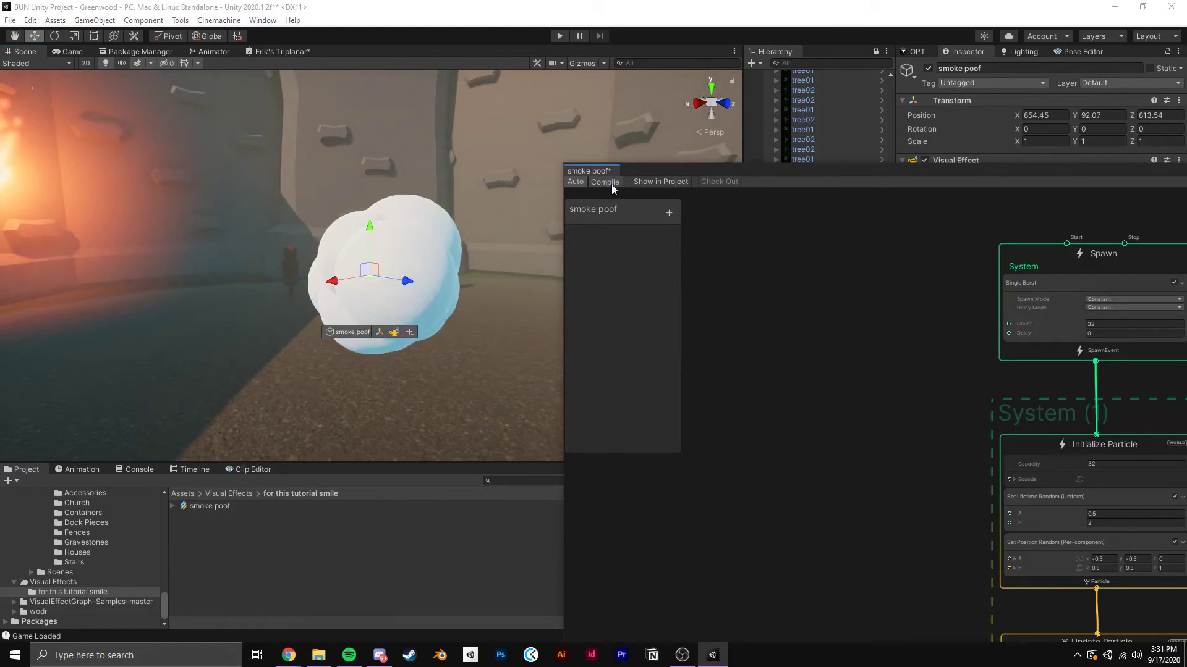
click(610, 185)
right_drag(371, 194, 512, 181)
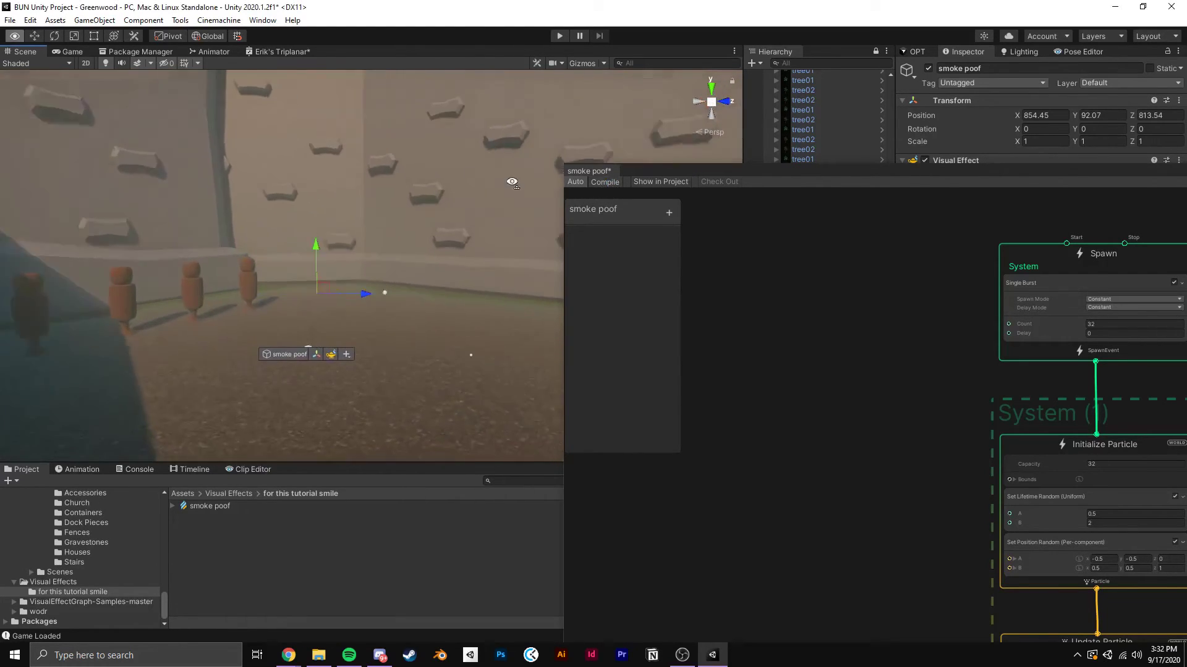
alt+drag(512, 183, 560, 183)
click(614, 185)
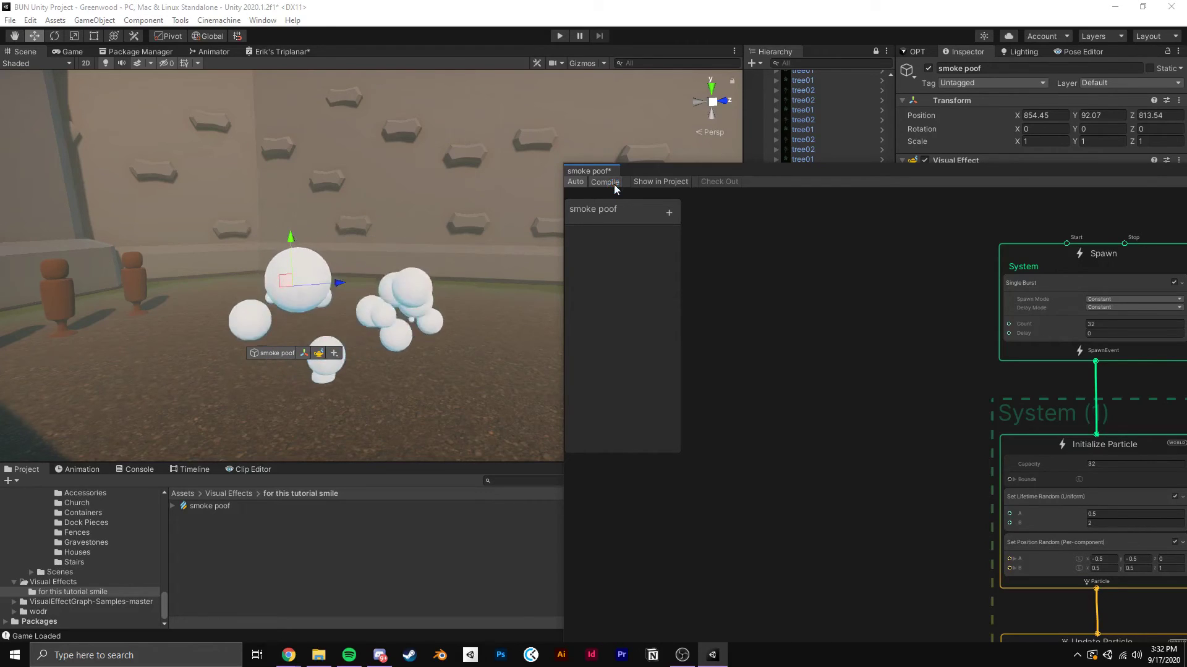
click(614, 184)
alt+drag(560, 184, 384, 146)
click(612, 183)
- Set Update Particle's Turbulence Intensity to 5, recompile, and preview the billowing burst in the Scene view
scroll(865, 309, down, 1)
middle_drag(927, 360, 825, 293)
scroll(863, 507, up, 3)
middle_drag(861, 460, 819, 267)
click(971, 429)
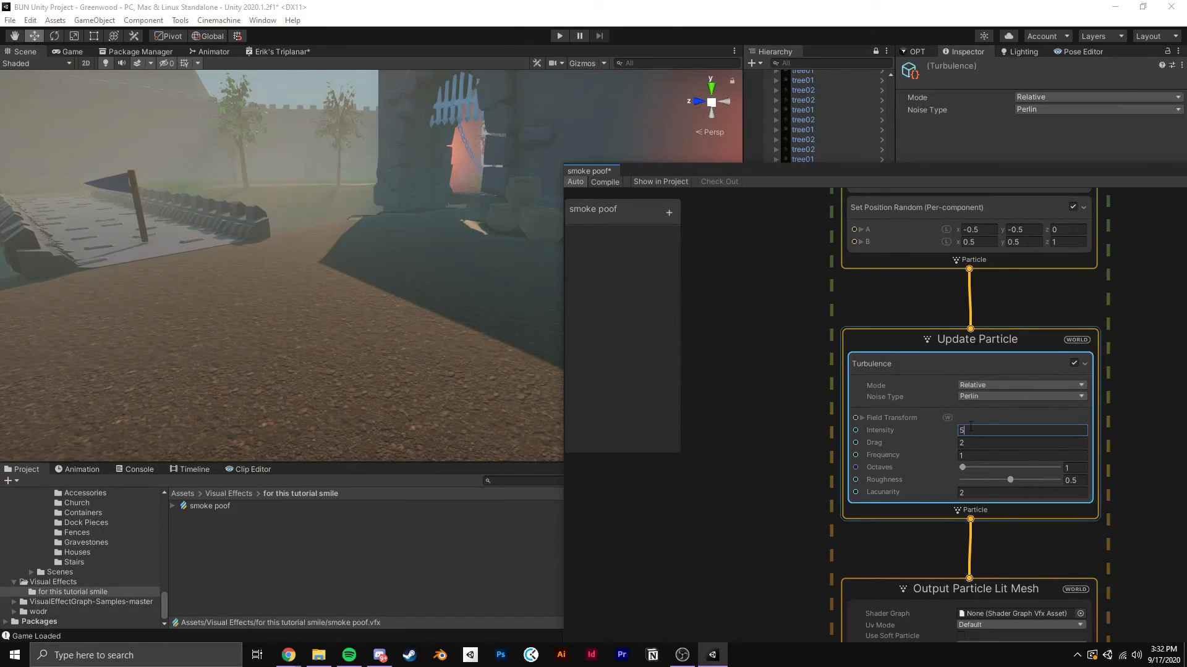
text(5)
click(720, 336)
click(609, 181)
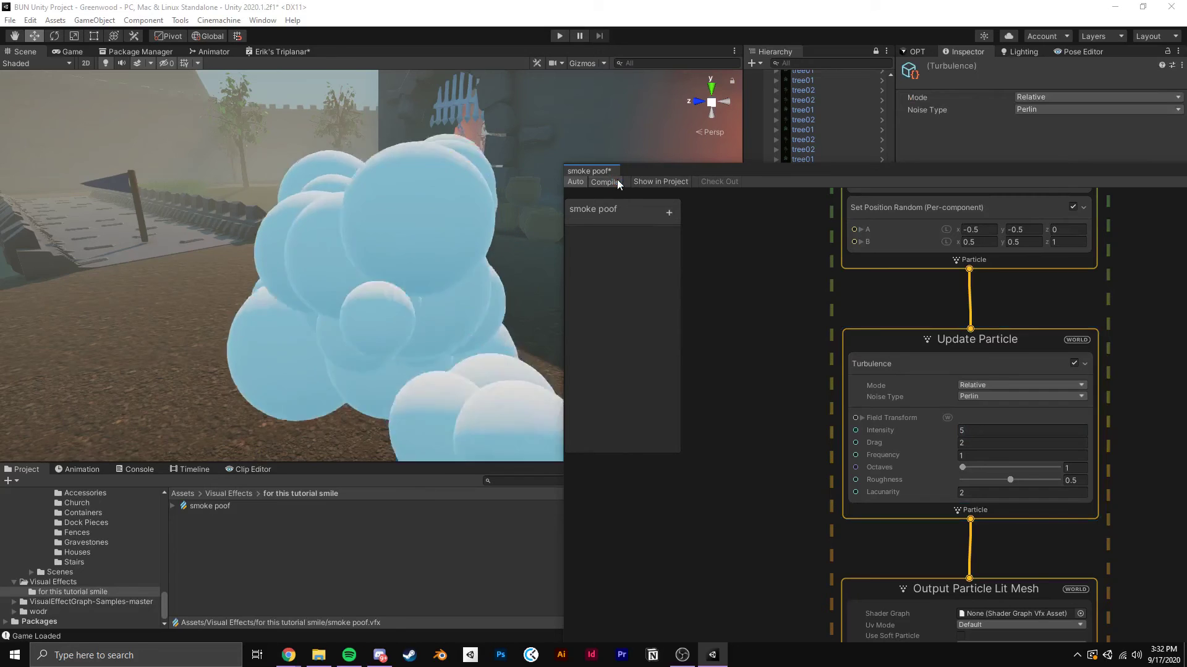
click(576, 182)
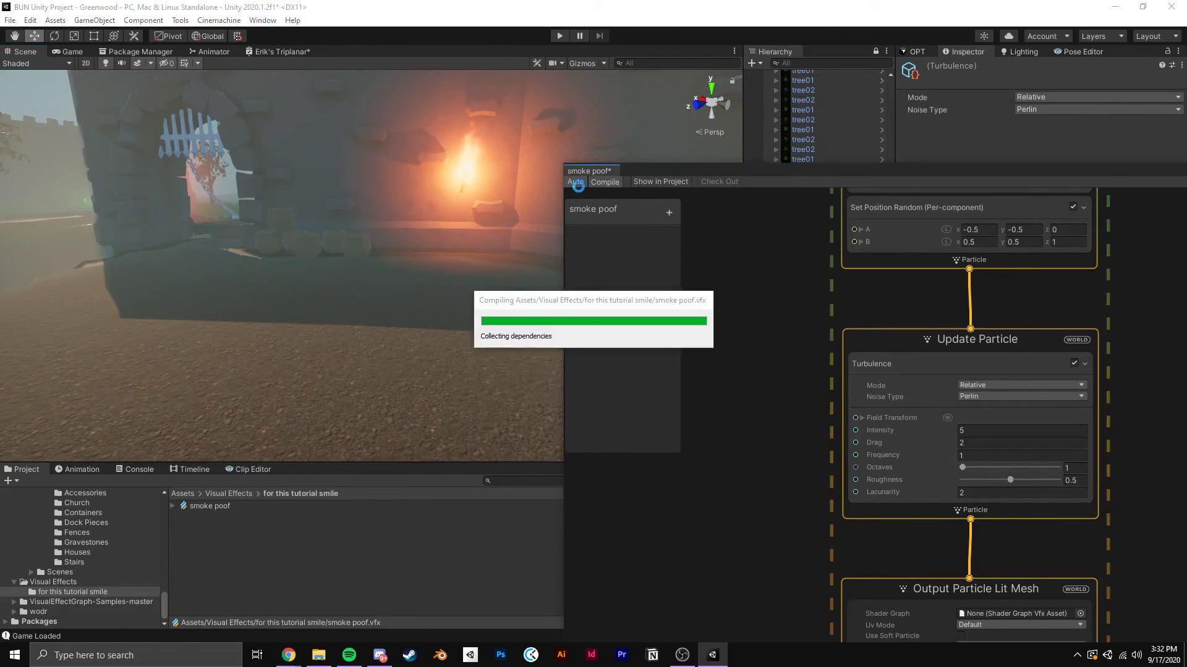
alt+drag(279, 343, 482, 326)
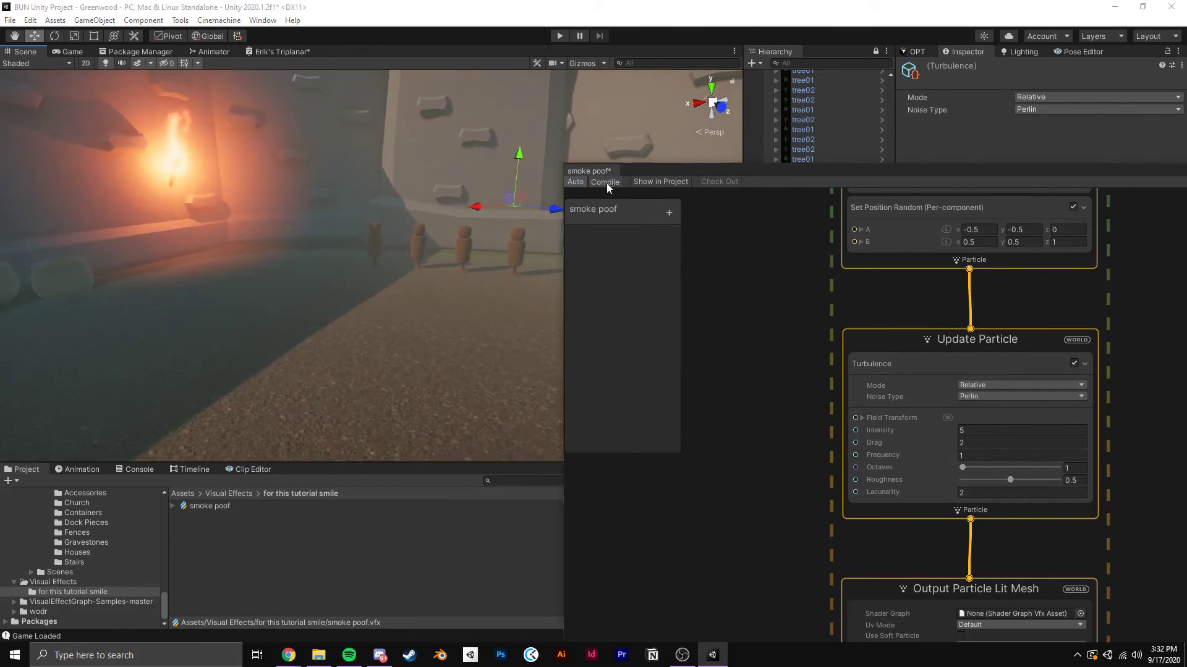